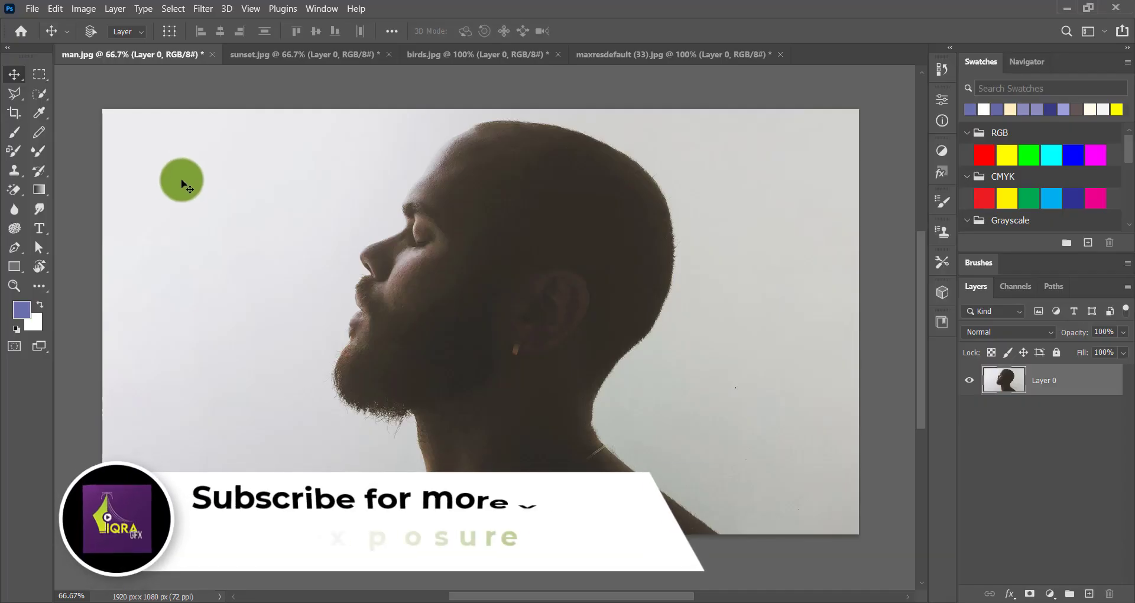
Select the man with Select > Subject and mask out the pale background on Layer 0.
left_click(173, 9)
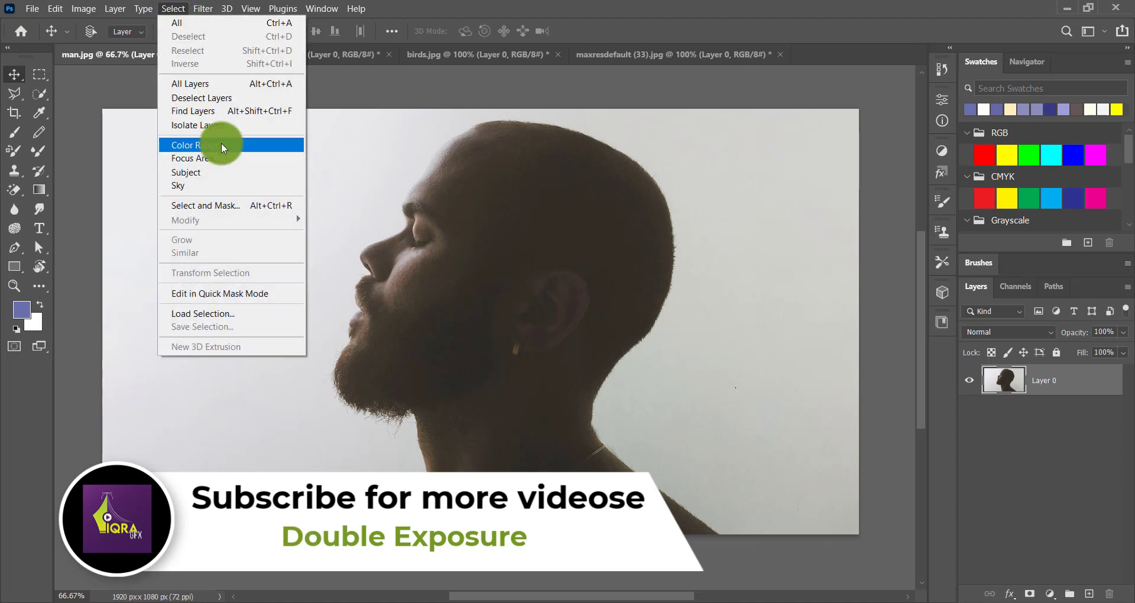
left_click(240, 173)
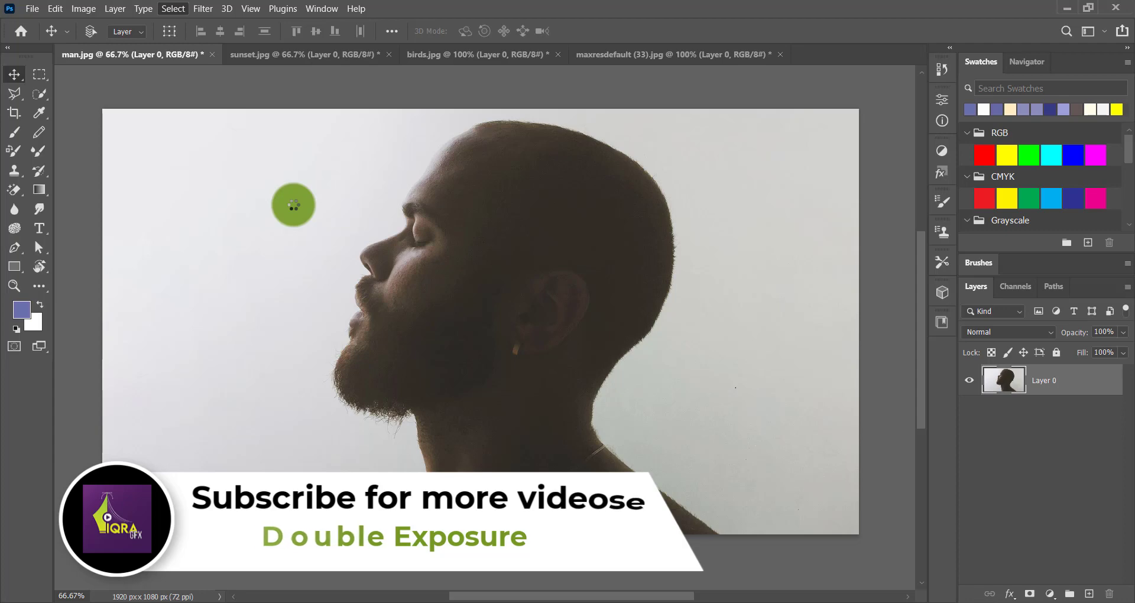
left_click(1030, 592)
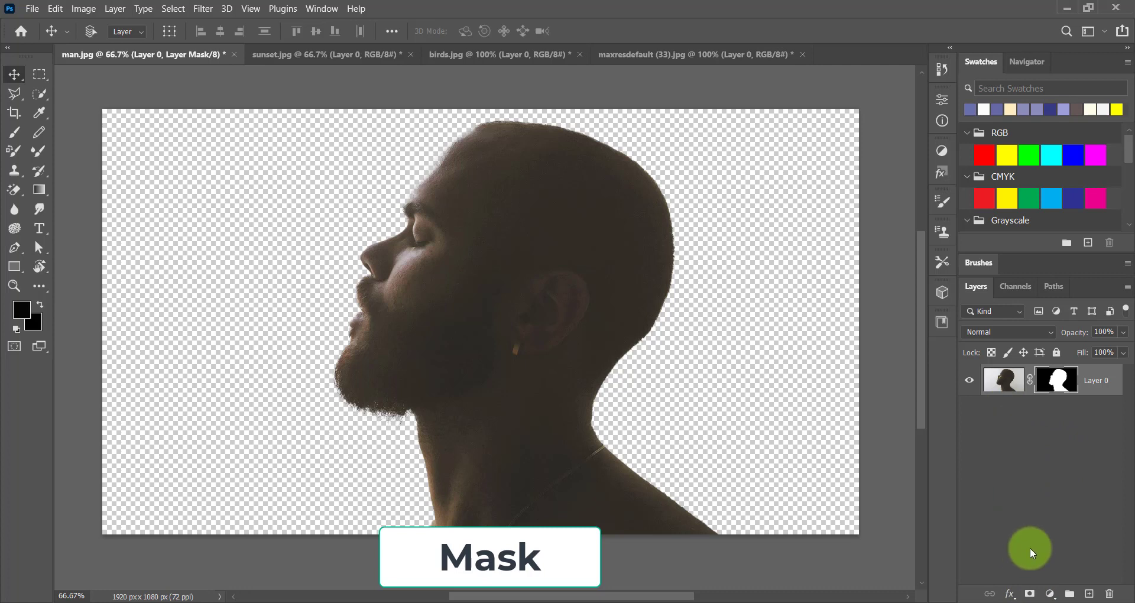
Drag the sunset photo into the portrait, position it, and set its blend mode to Screen.
left_click(335, 54)
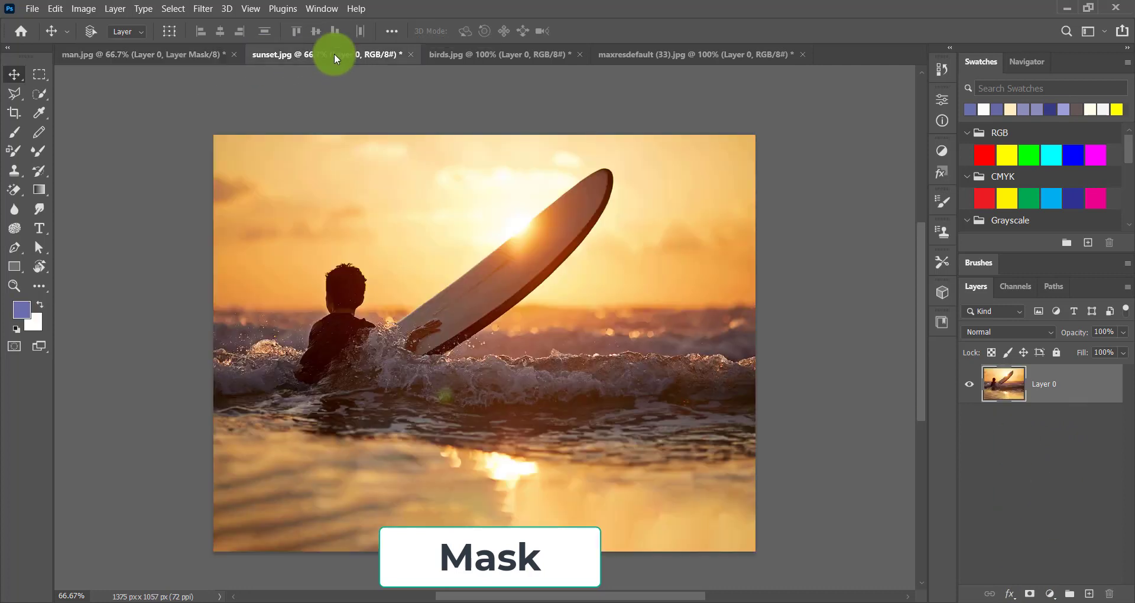
mouse_move(453, 419)
left_mouse_down()
mouse_move(151, 55)
mouse_move(286, 201)
left_mouse_up()
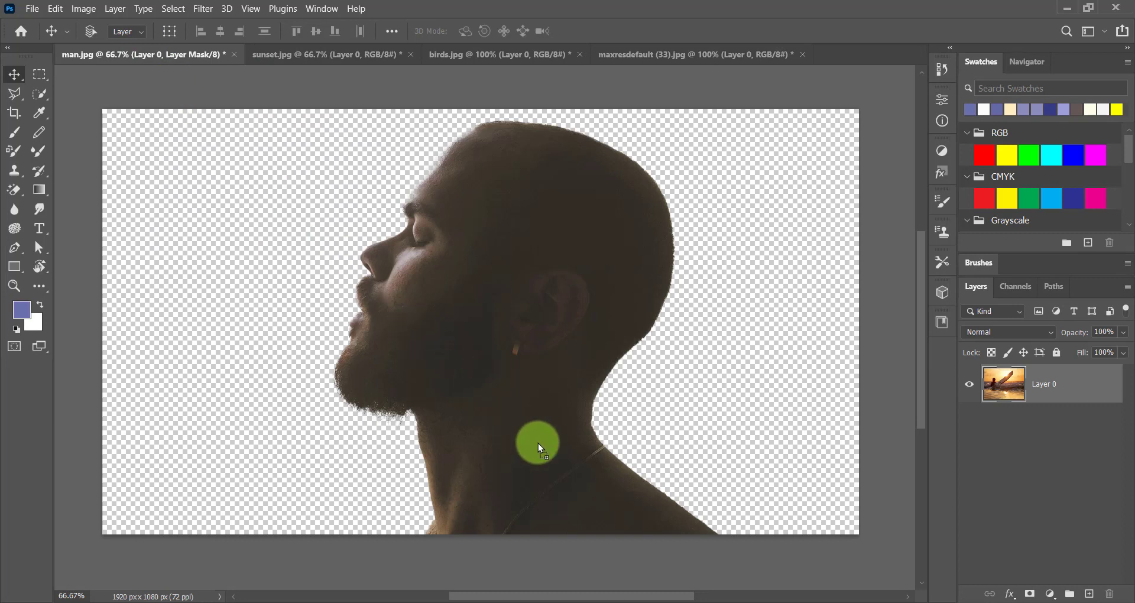
mouse_move(538, 443)
left_mouse_down()
mouse_move(552, 470)
mouse_move(608, 337)
mouse_move(619, 373)
mouse_move(634, 361)
left_mouse_up()
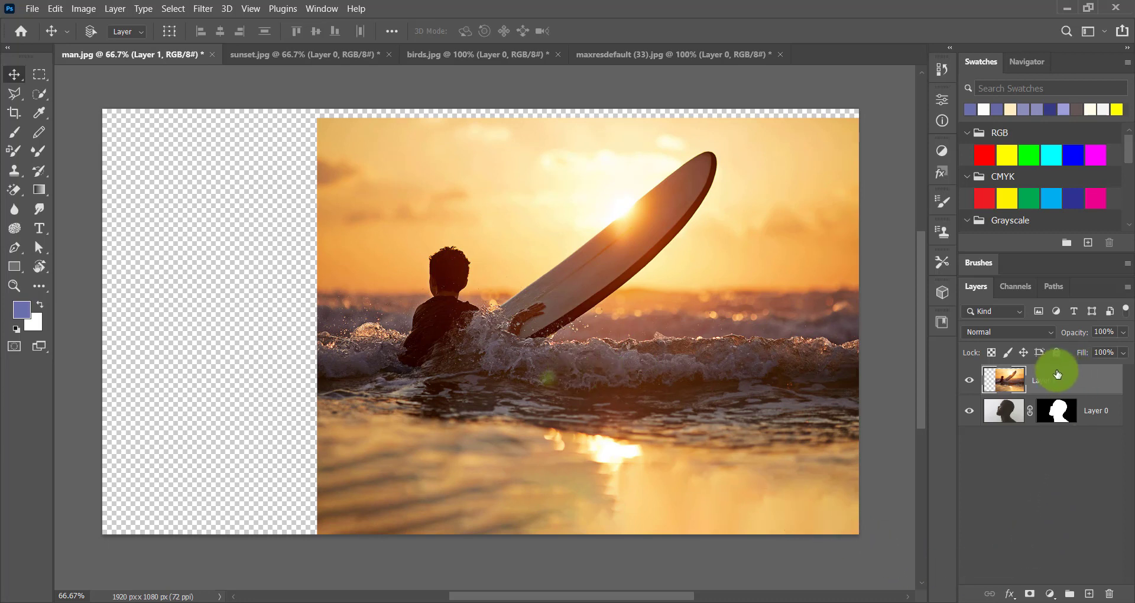
left_click(1052, 334)
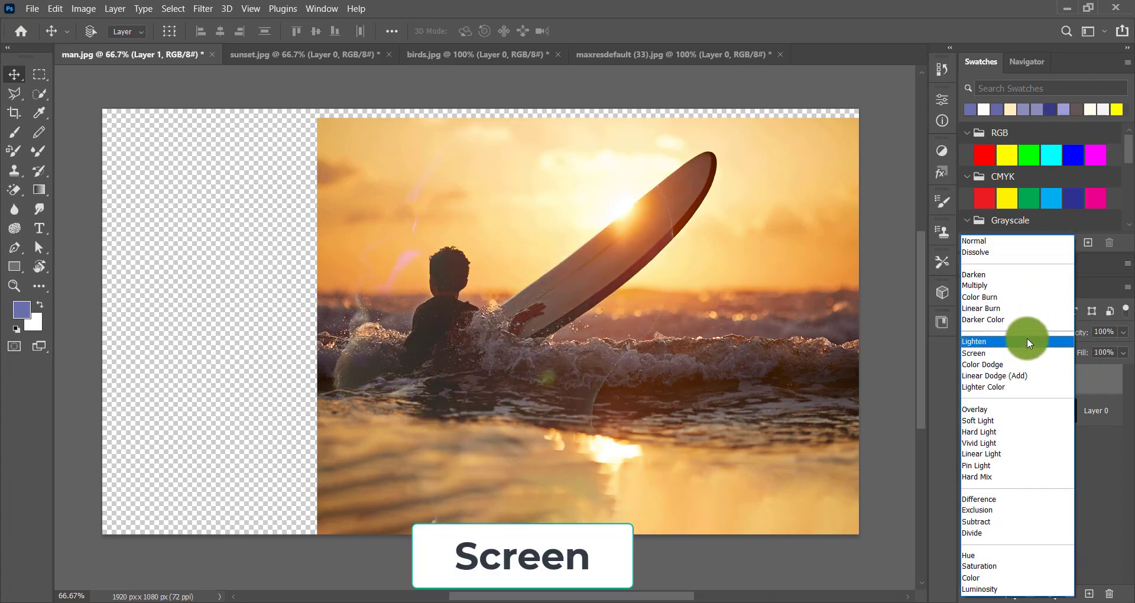
left_click(1027, 349)
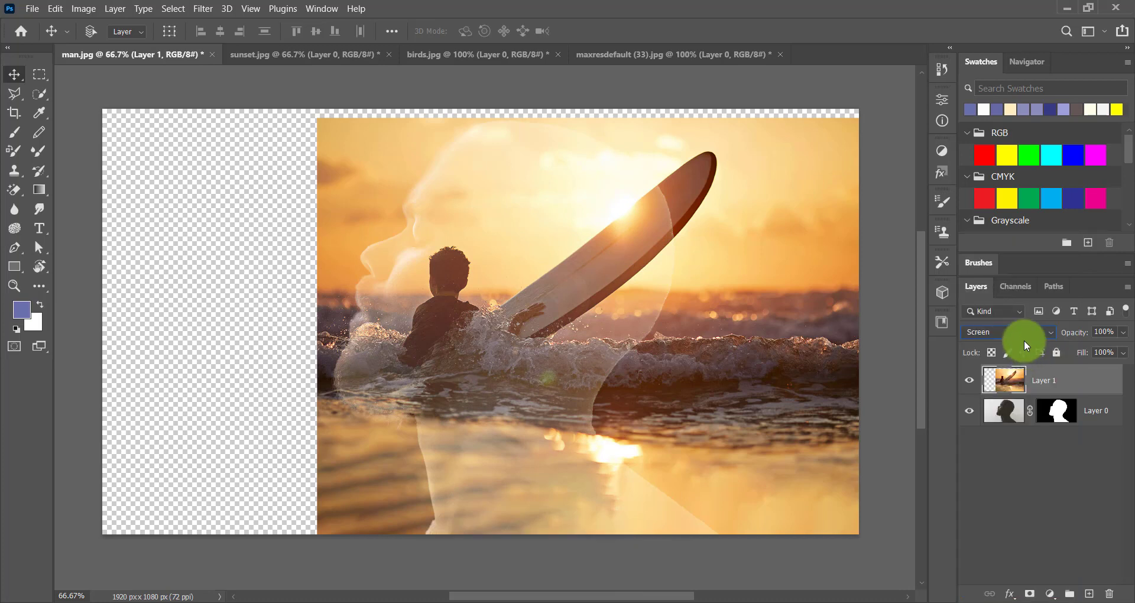
Clip the sunset layer to the head silhouette and give it a blank layer mask.
right_click(1074, 386)
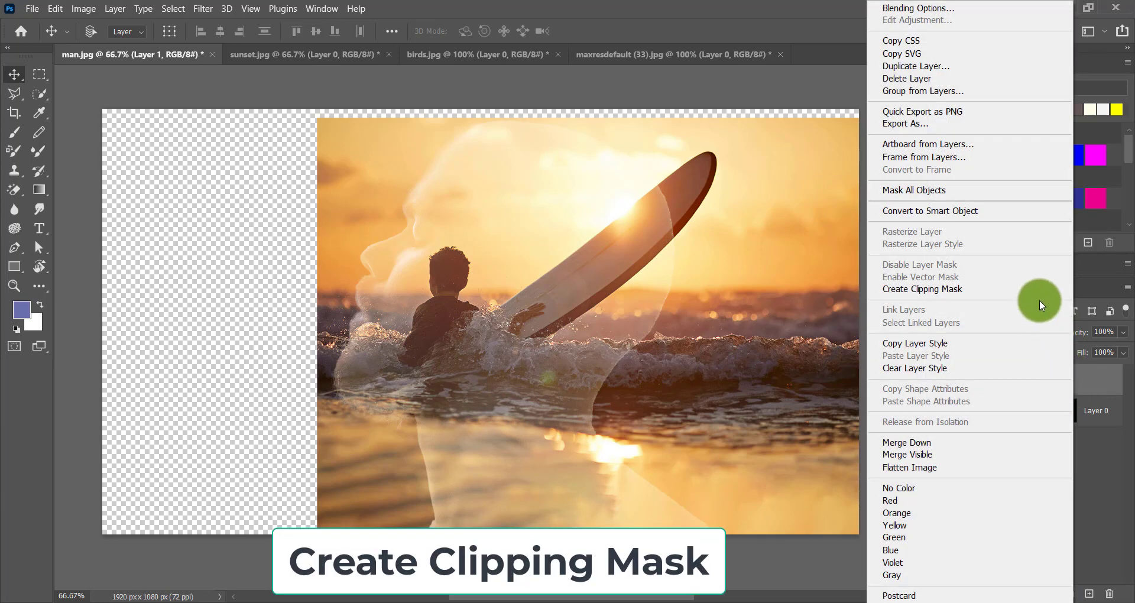
left_click(1035, 289)
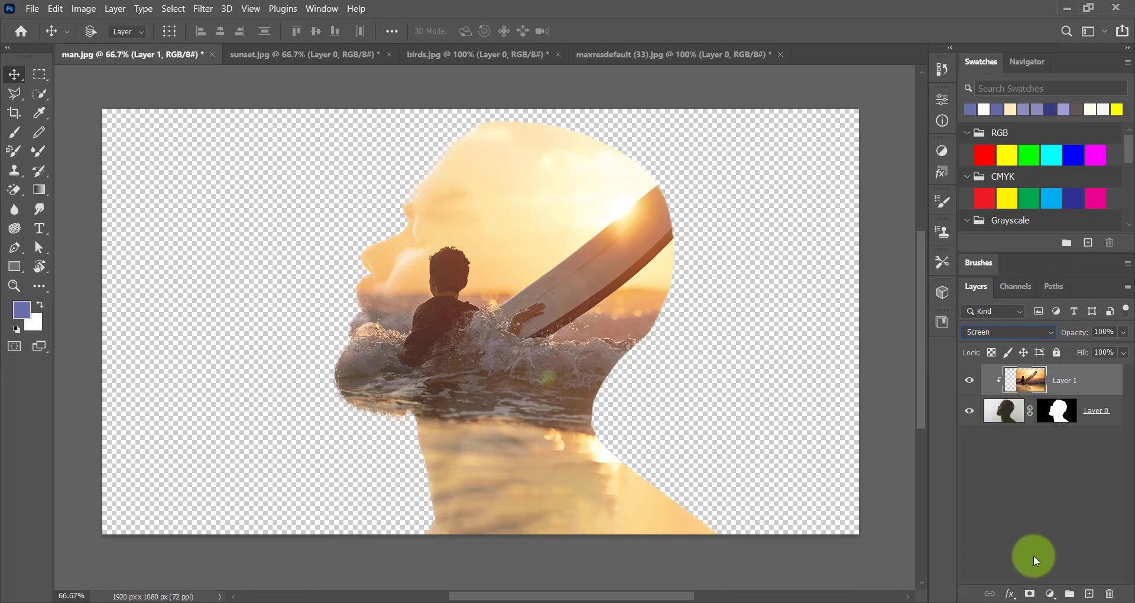
left_click(1030, 595)
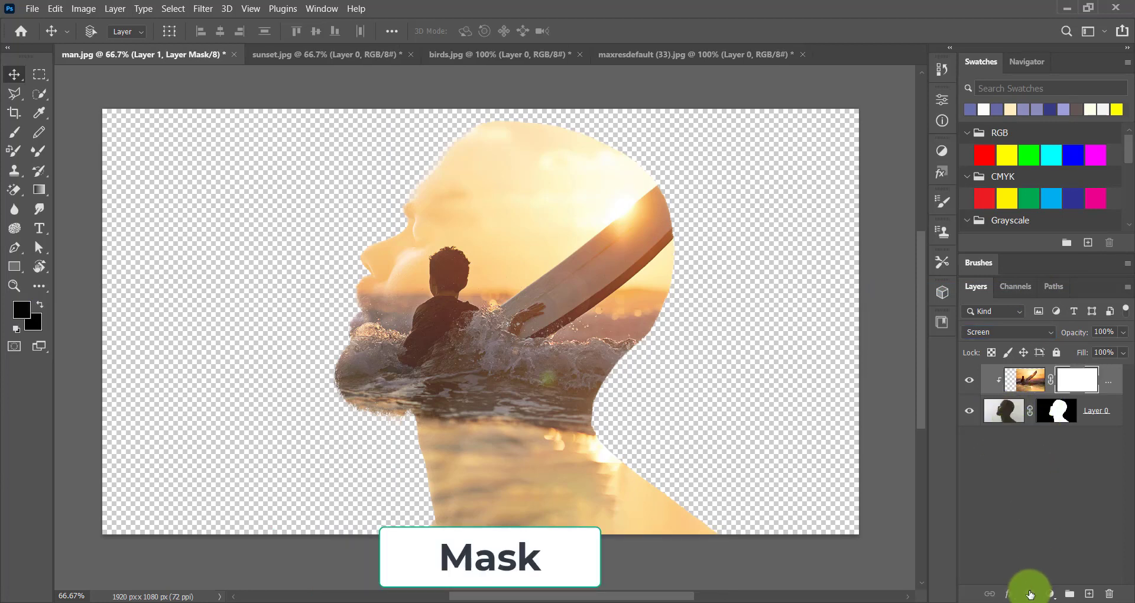
left_click(1052, 596)
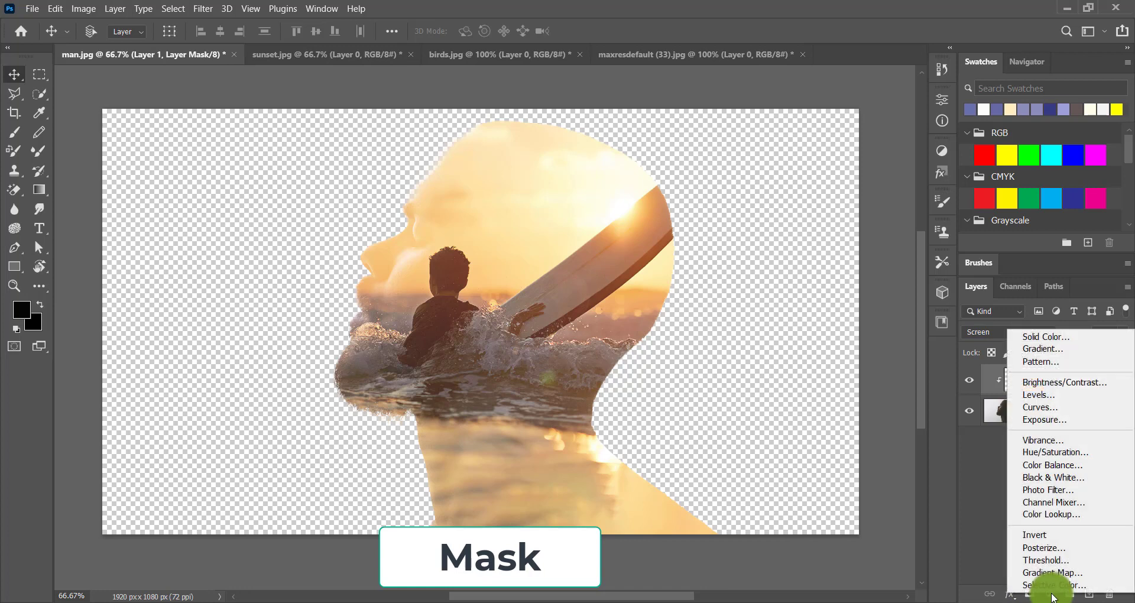
left_click(965, 516)
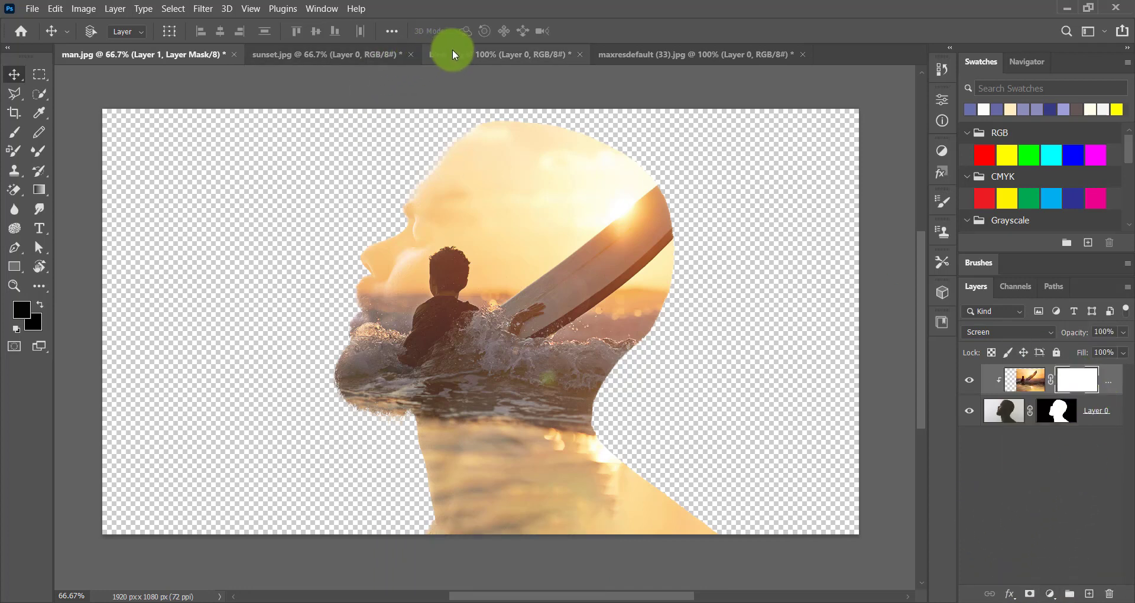
left_click(474, 54)
Drag the birds photo into the portrait and position it above the head.
left_click_drag(587, 401, 147, 49)
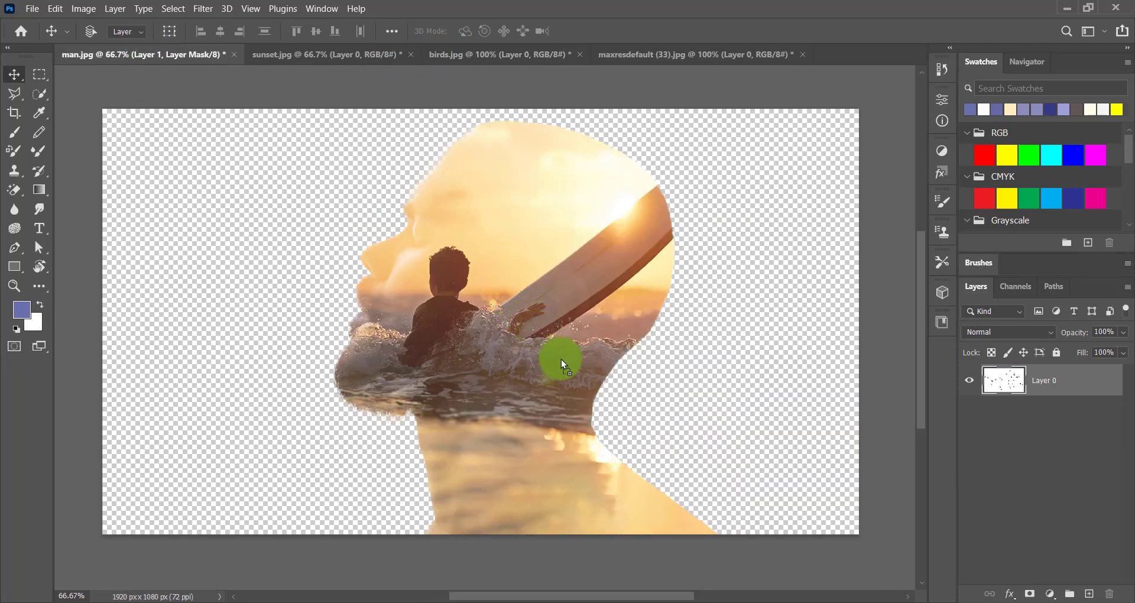
left_click_drag(562, 359, 551, 218)
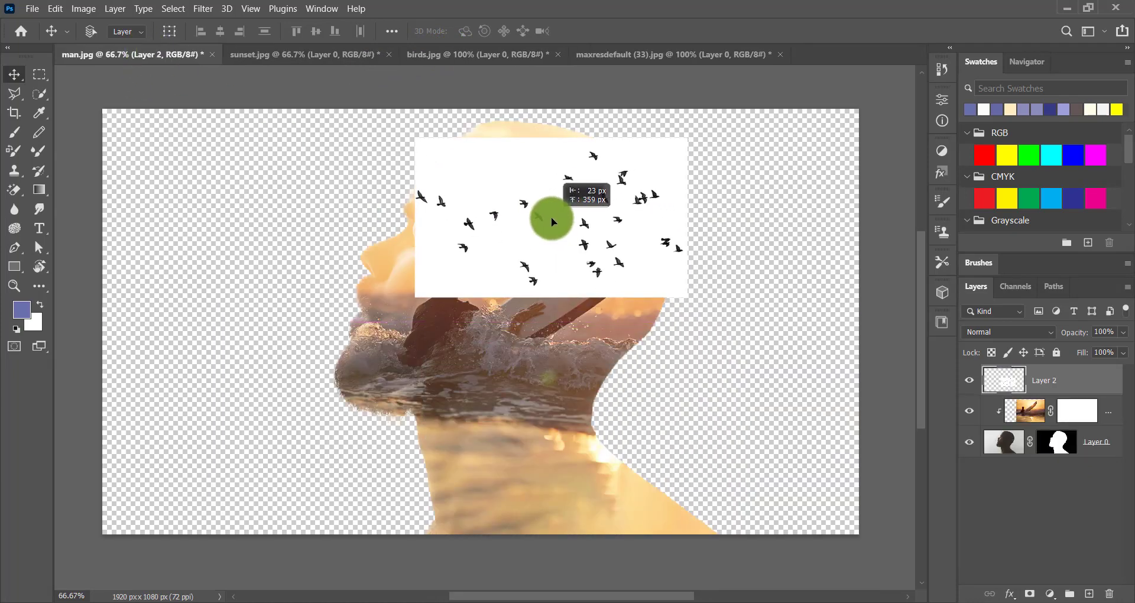
left_click_drag(649, 266, 655, 258)
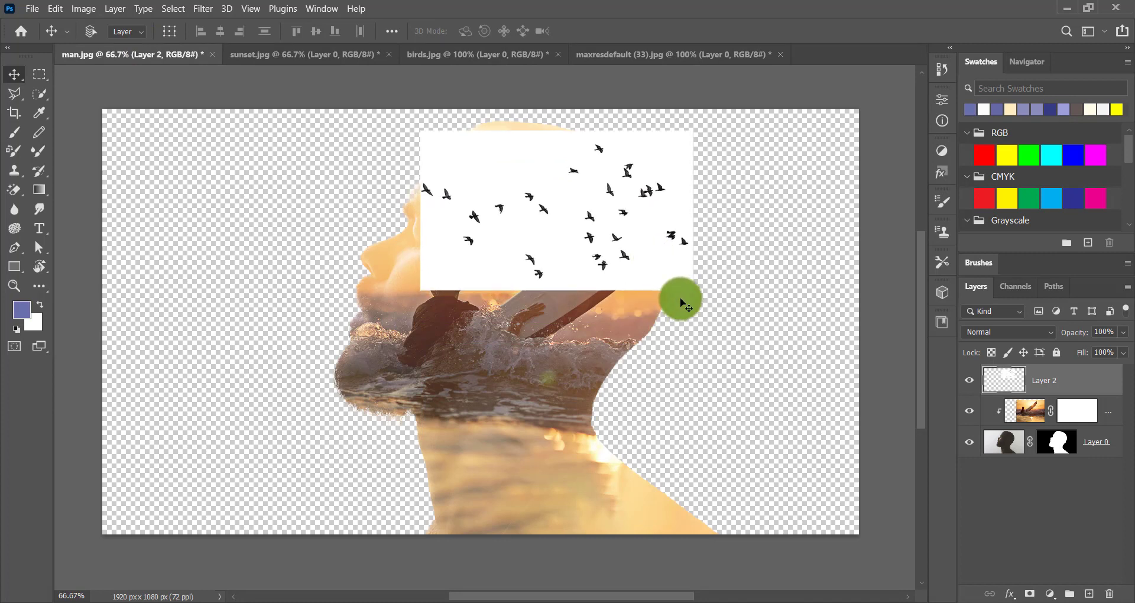
Rotate the birds layer about -7° and move it over the crown.
key("ctrl+t")
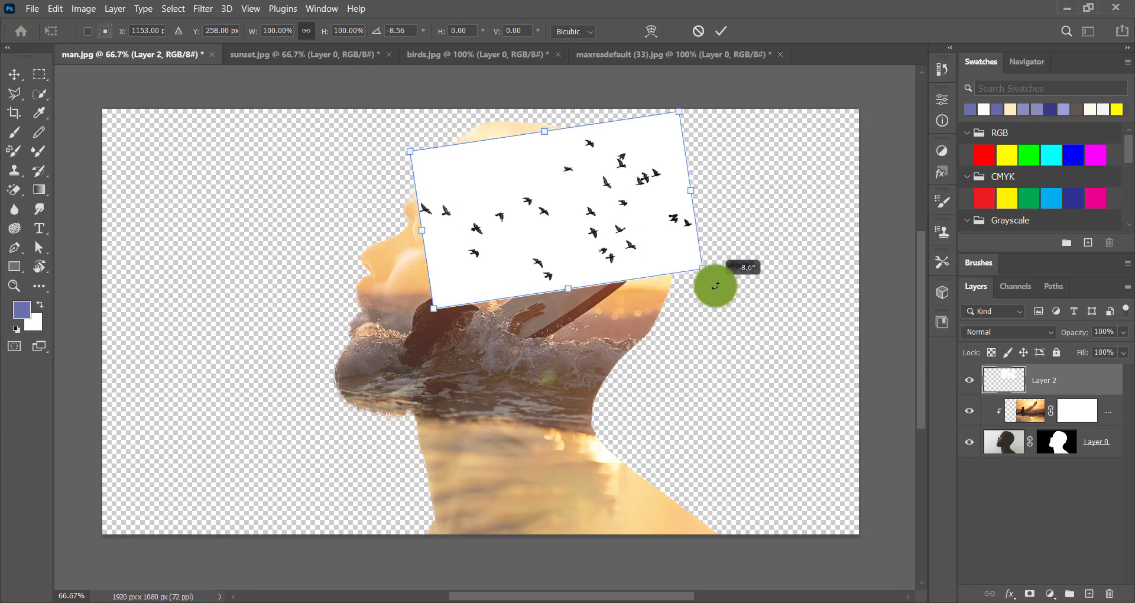
left_click_drag(691, 302, 702, 278)
left_click_drag(585, 254, 594, 227)
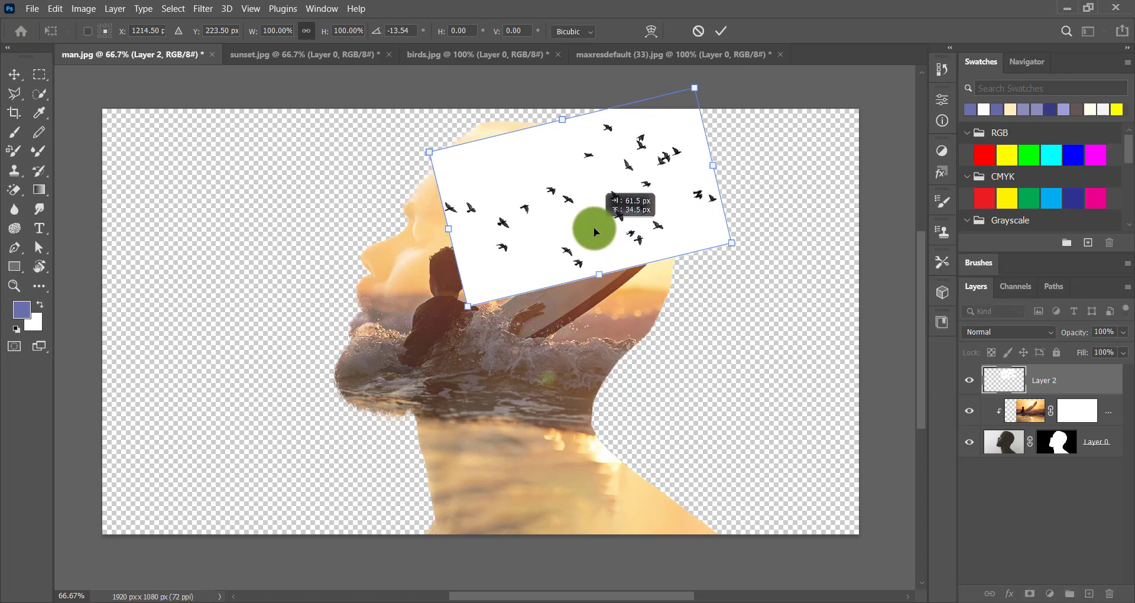
left_click_drag(740, 250, 740, 271)
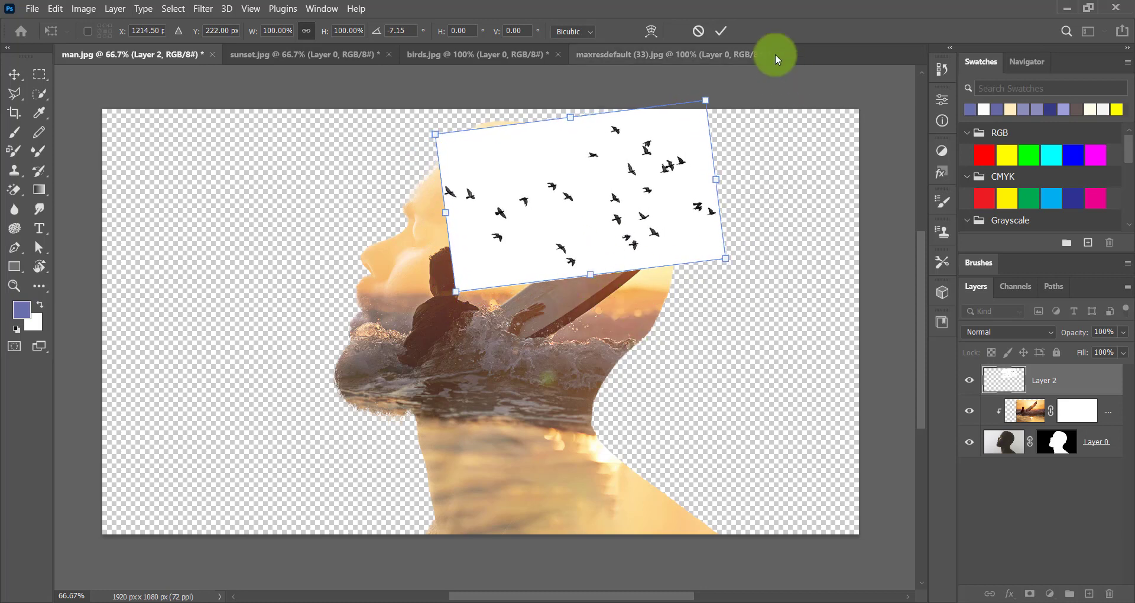
left_click(721, 31)
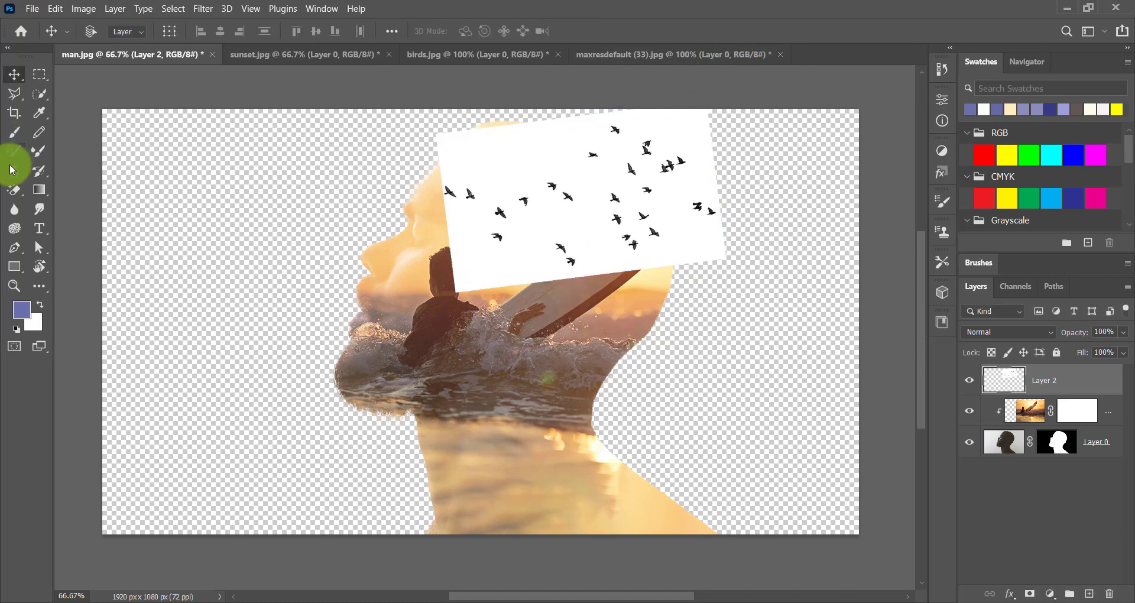
Erase the white background around the birds with the Magic Eraser.
left_click(14, 190)
left_click(485, 151)
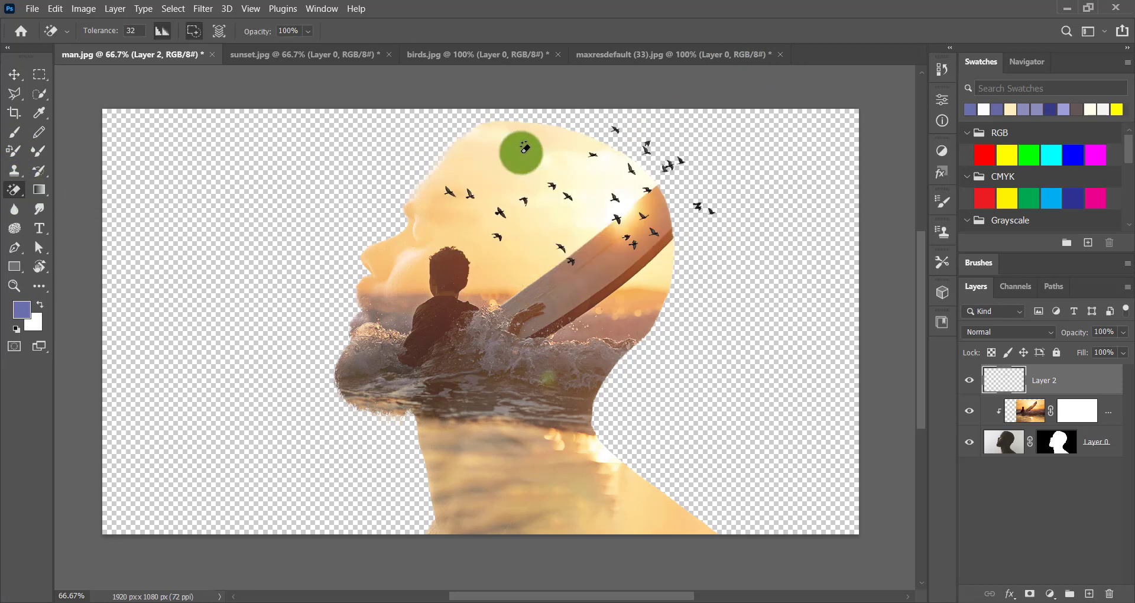
left_click(14, 74)
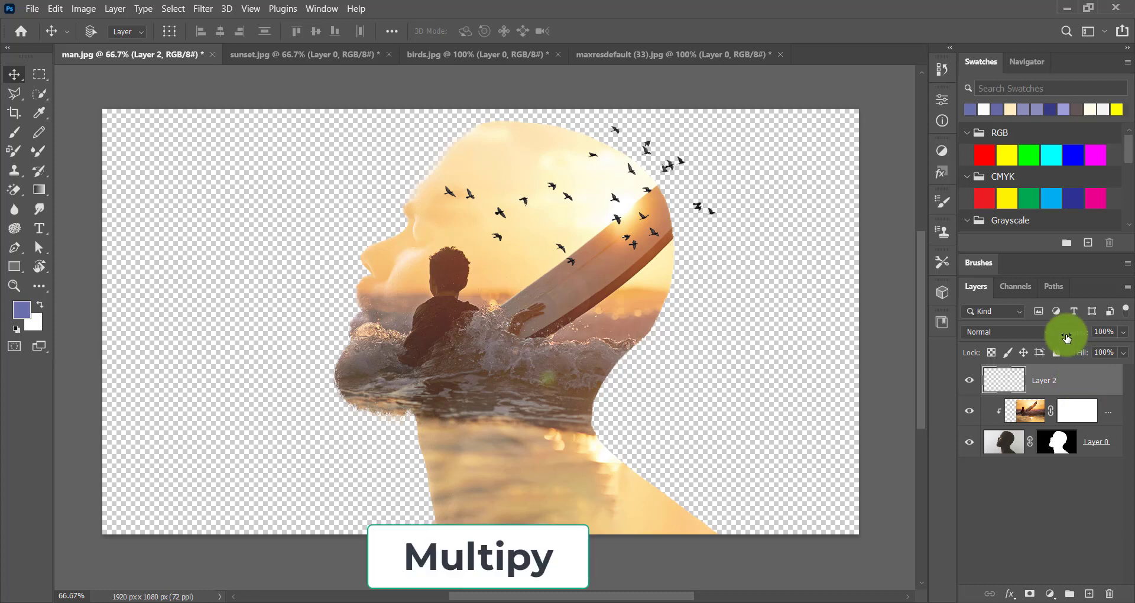
Set the birds layer to Multiply and give it a blank layer mask.
left_click(1048, 329)
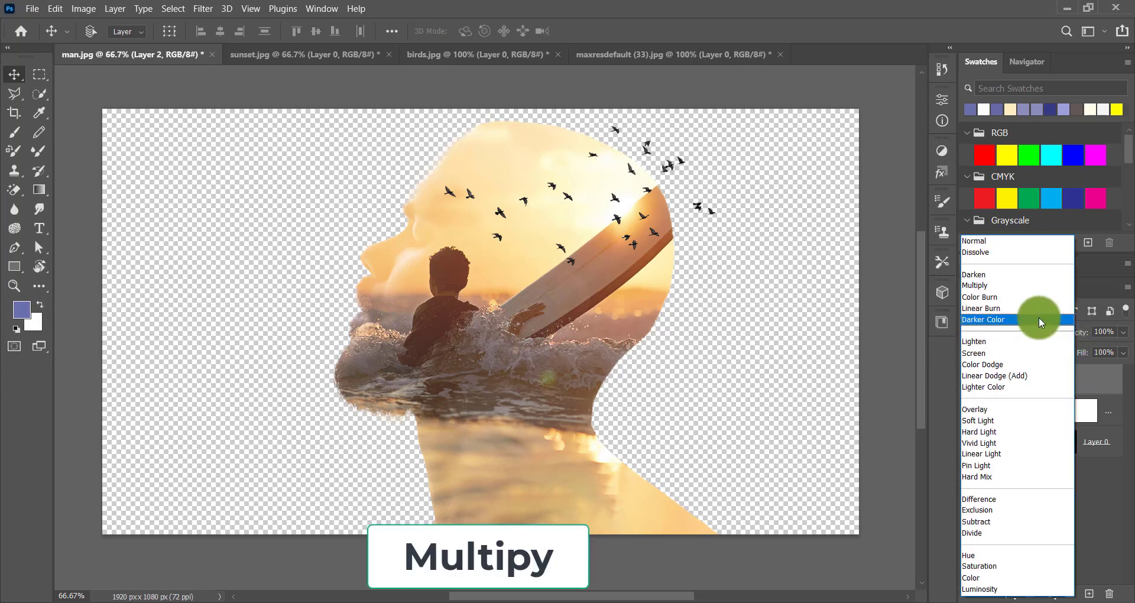
left_click(1032, 285)
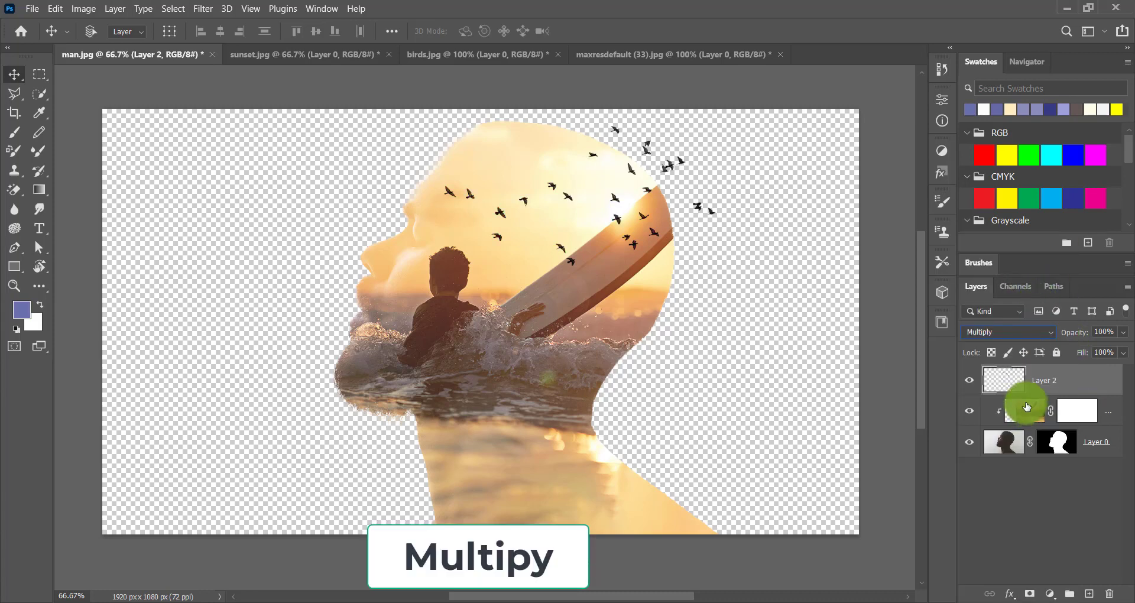
left_click(1030, 594)
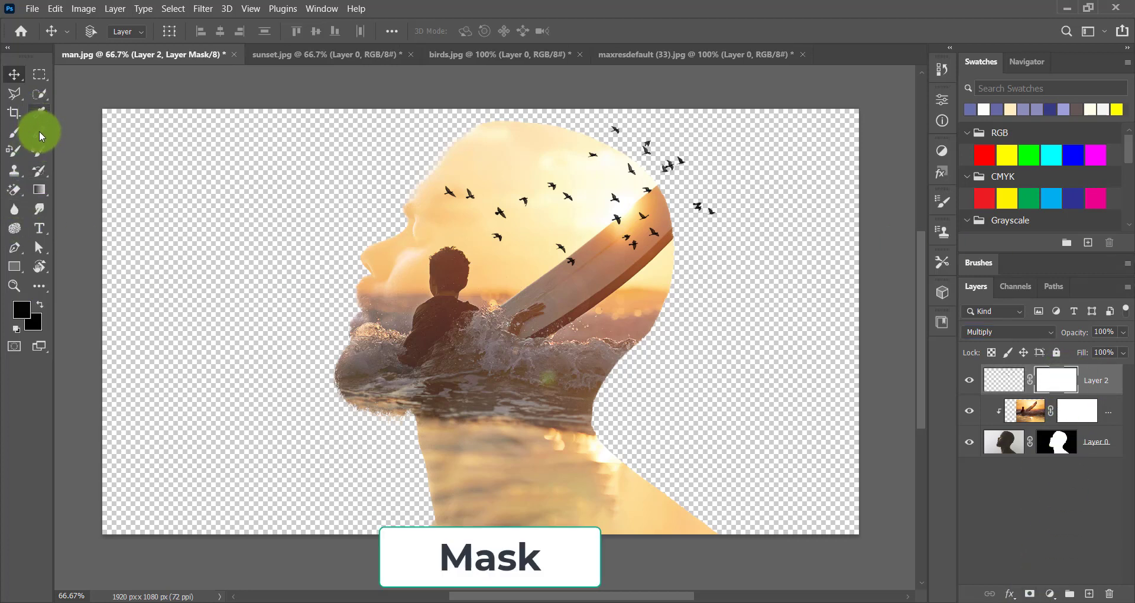
Paint out the birds over the surfboard on Layer 2's mask in near-black.
left_click(15, 141)
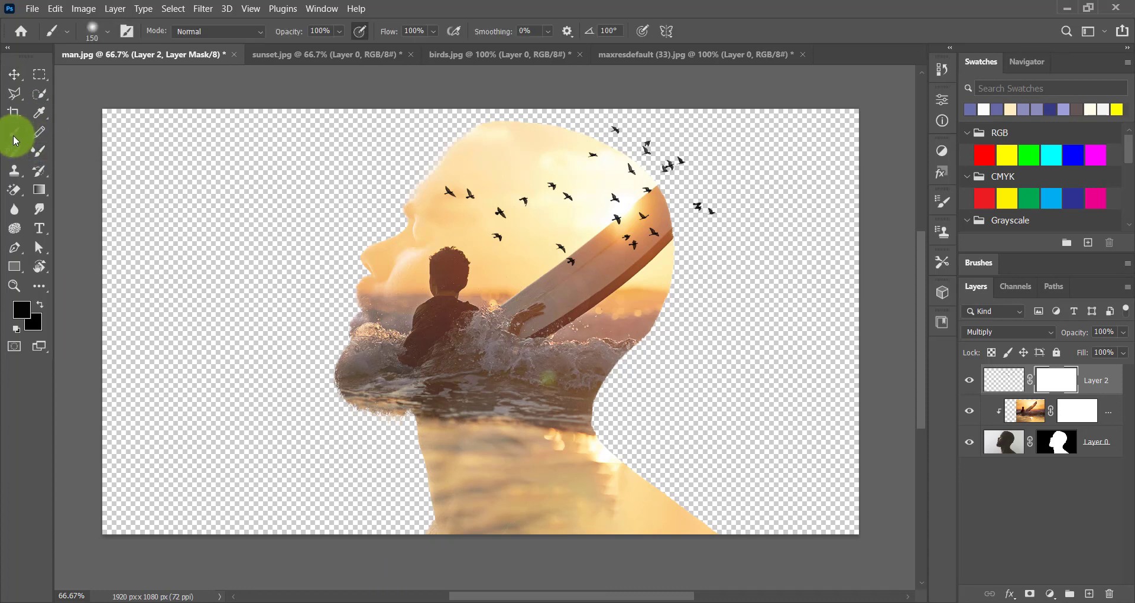
left_click(22, 309)
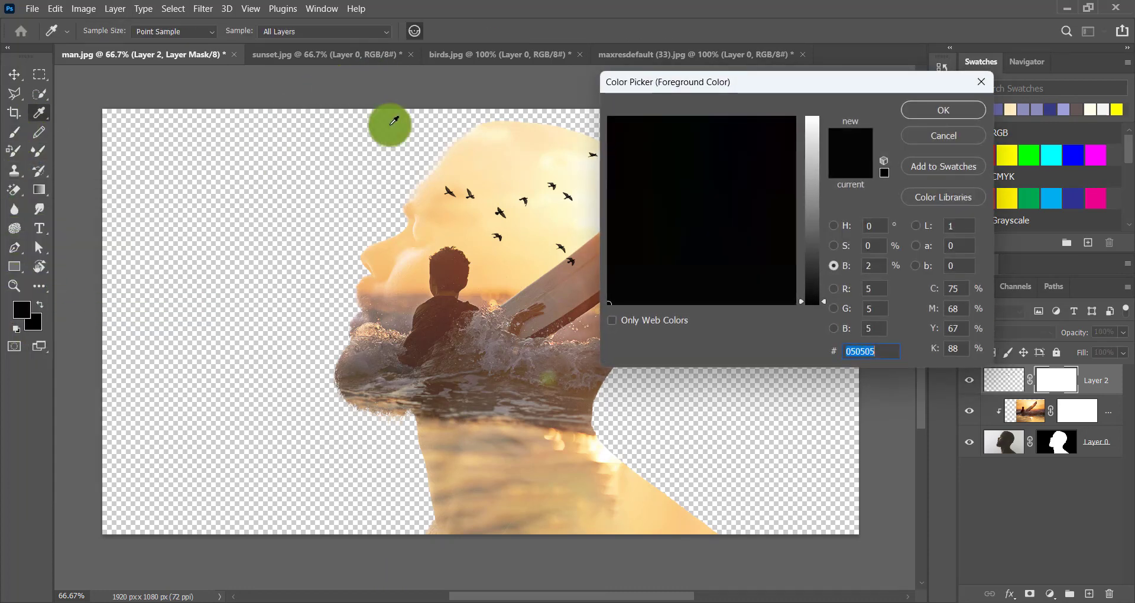
left_click(946, 108)
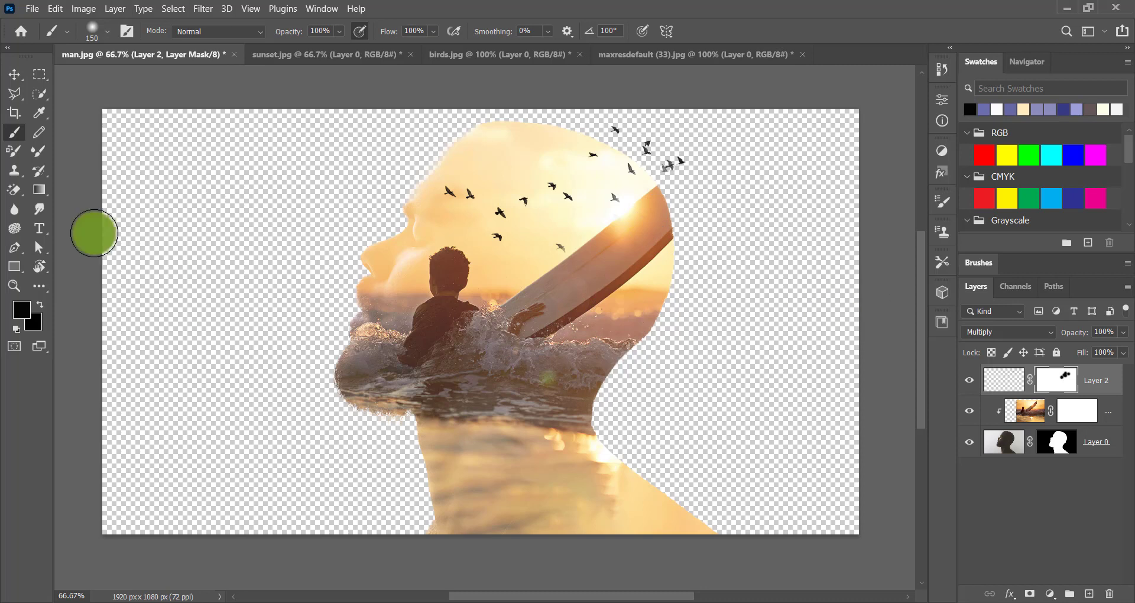
left_click(14, 74)
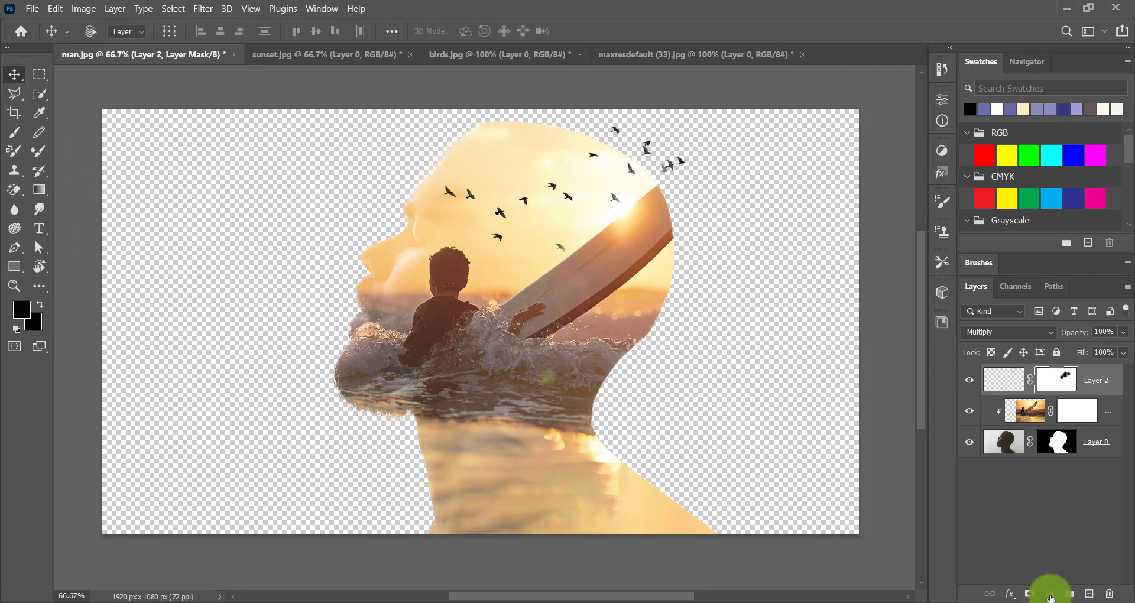
Create a new empty layer and move it to the bottom of the stack.
left_click(1051, 594)
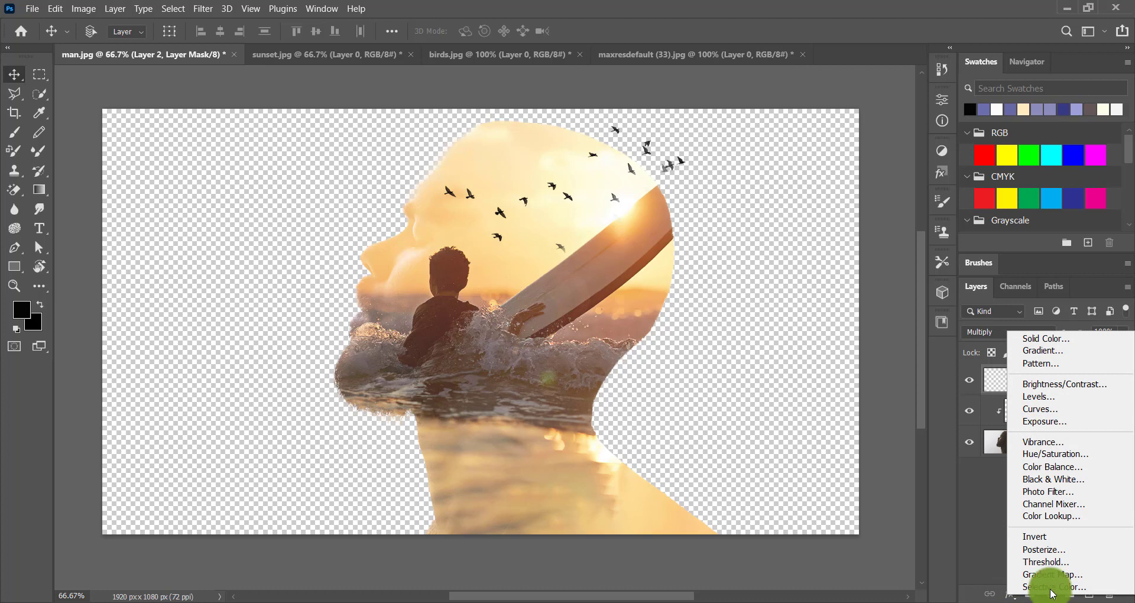
left_click(1080, 337)
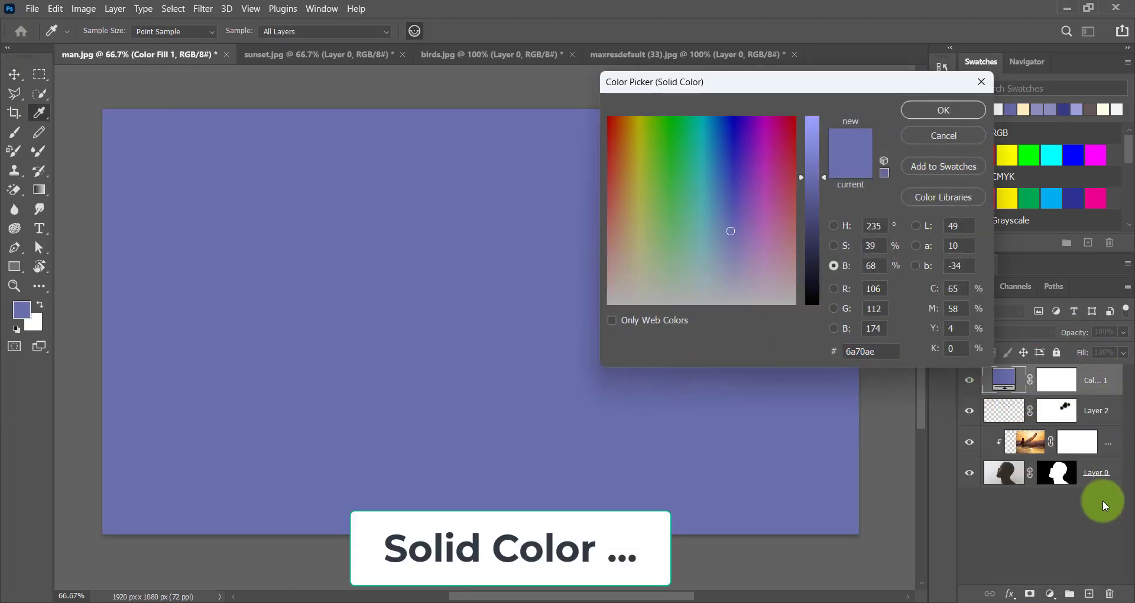
left_click(949, 136)
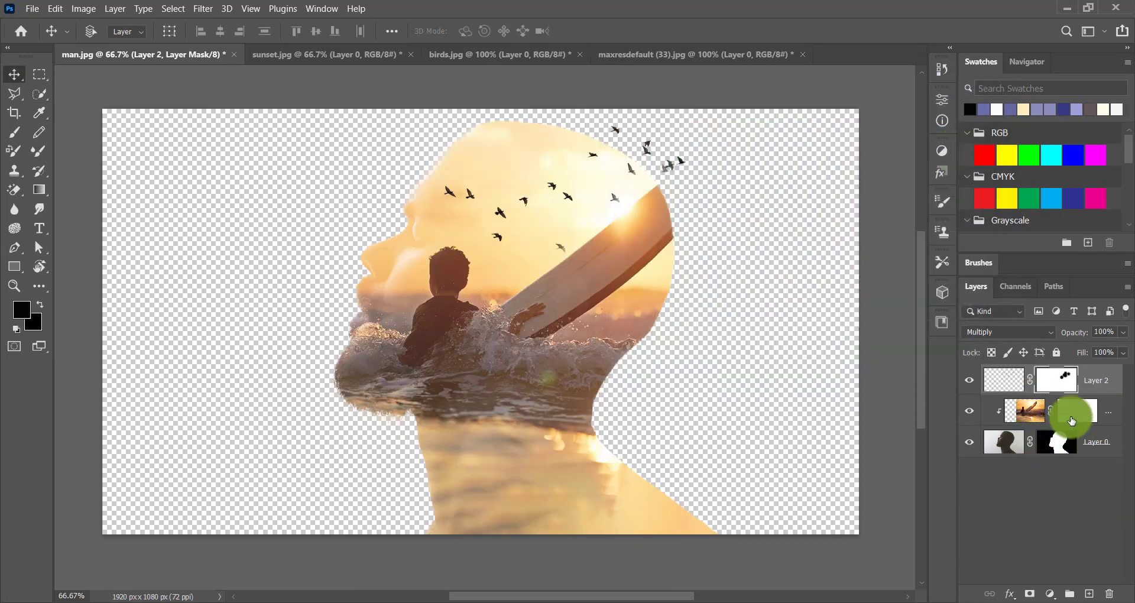
left_click(1089, 594)
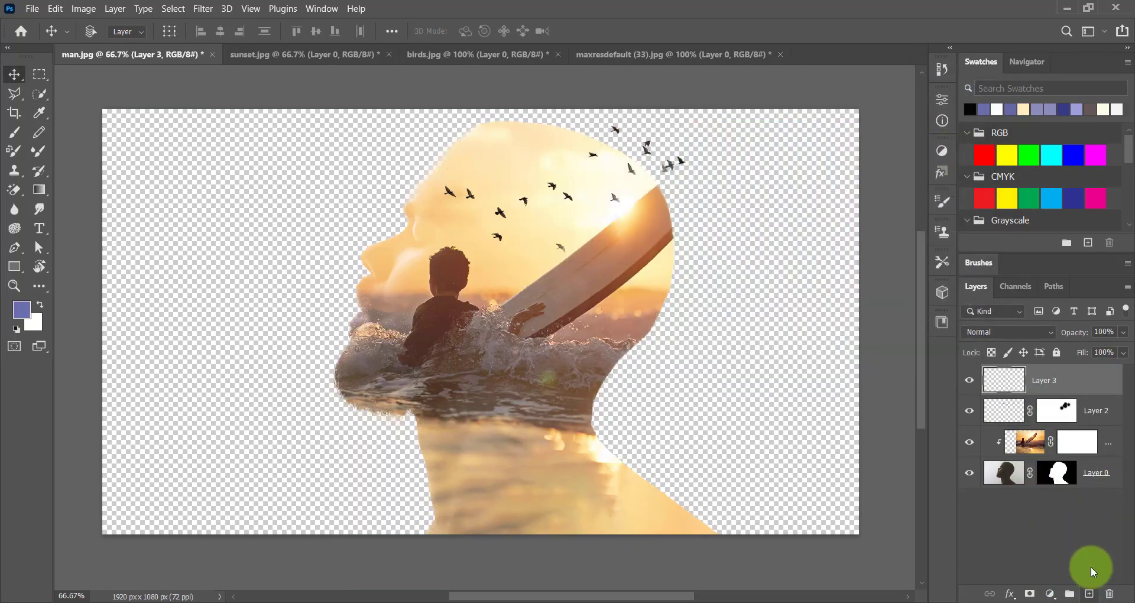
left_click_drag(1096, 380, 1096, 503)
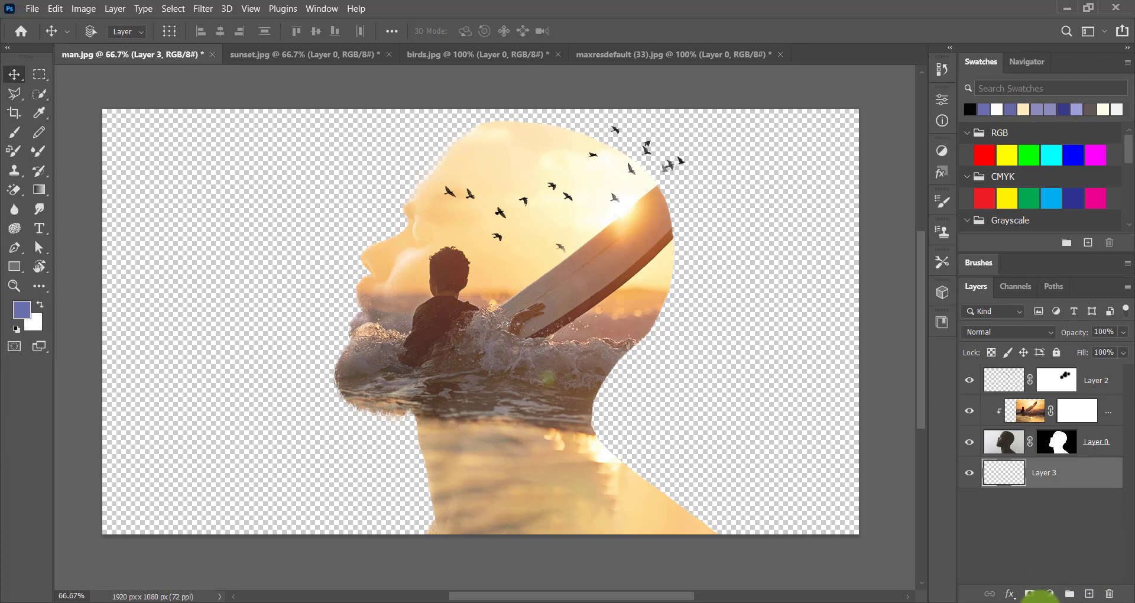
Add a cream #fdf9d0 Solid Color fill layer sampled from the sunset sky.
left_click(1051, 594)
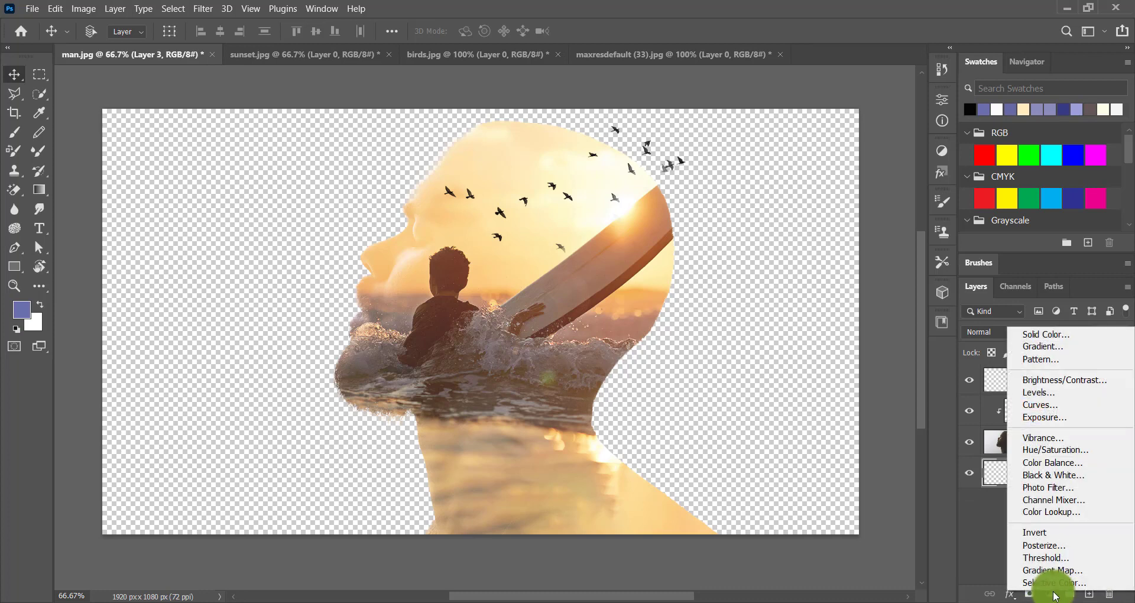
left_click(1052, 333)
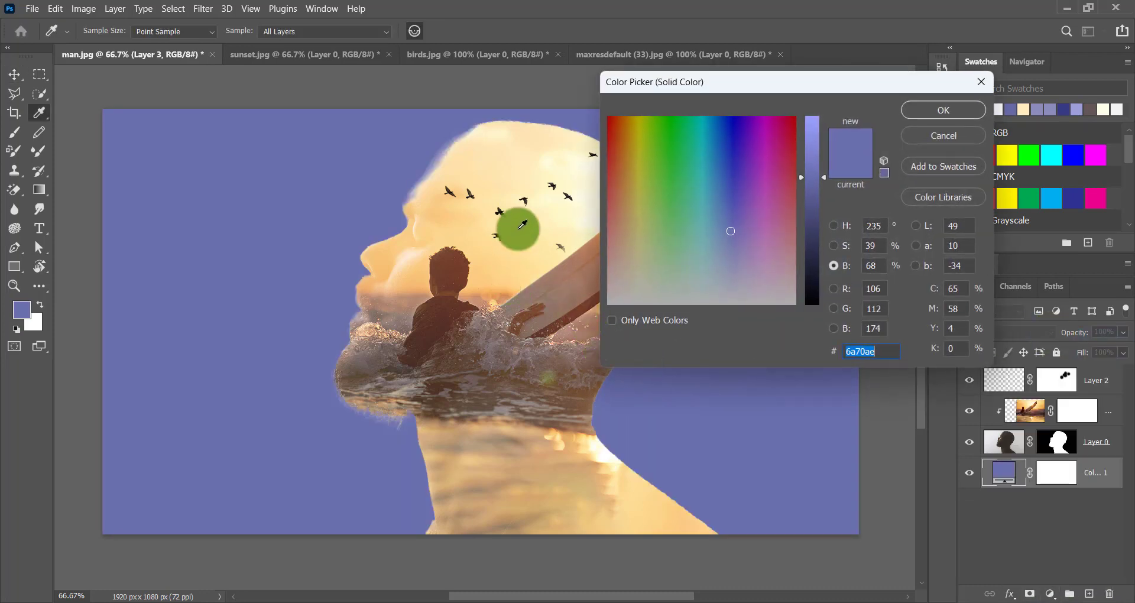
left_click(542, 144)
left_click_drag(543, 145, 547, 154)
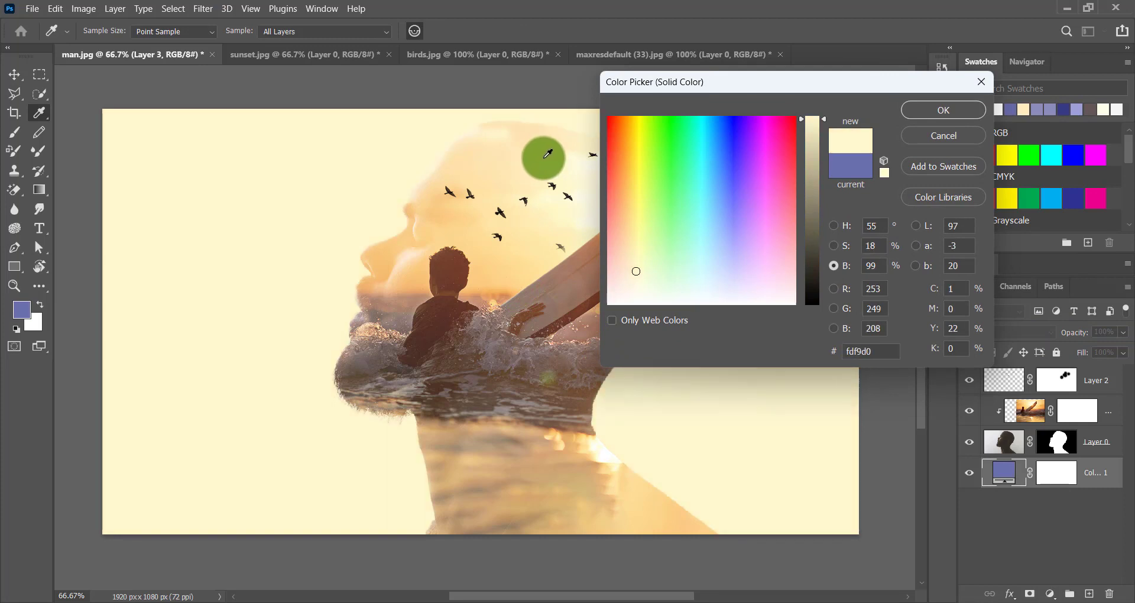
left_click(932, 110)
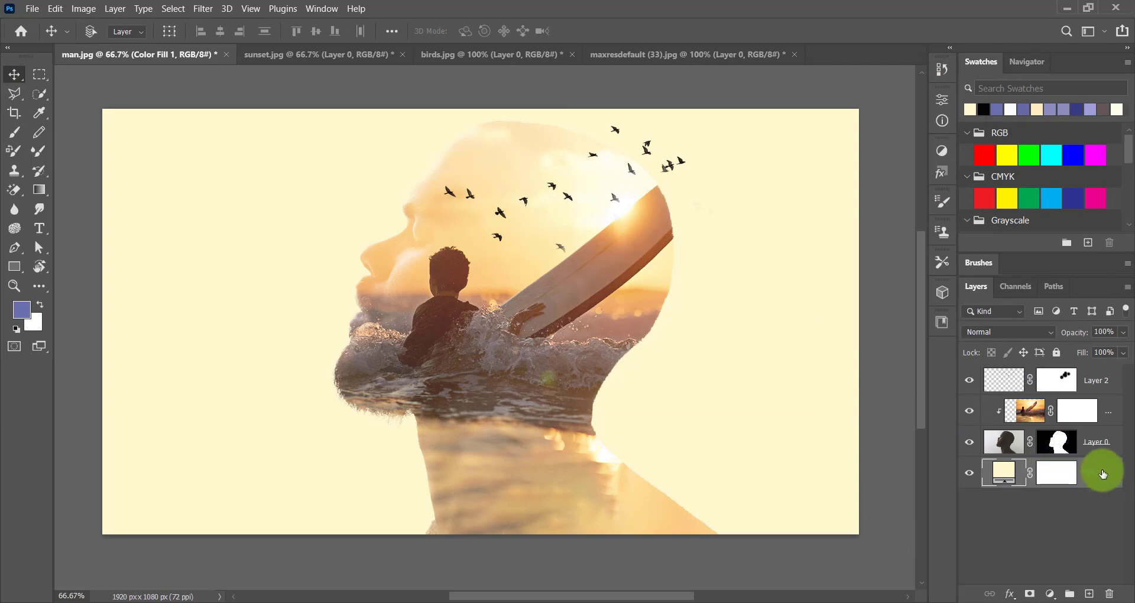
left_click(1055, 444)
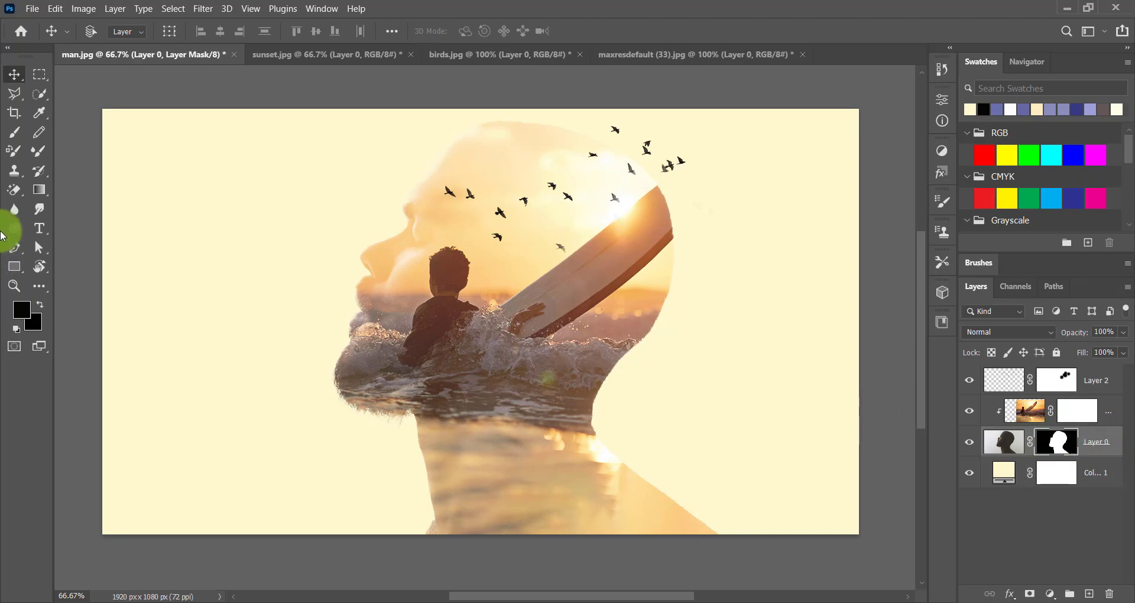
Try soft brush strokes on the chin and neck, then undo them.
left_click(15, 129)
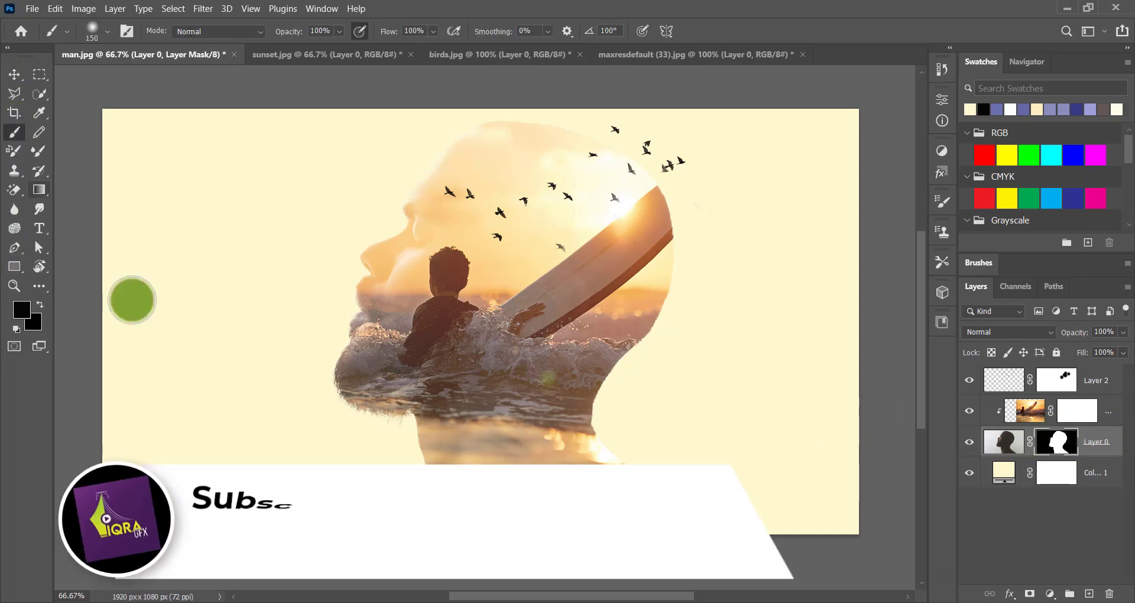
left_click(362, 340)
left_click(370, 302)
left_click(375, 433)
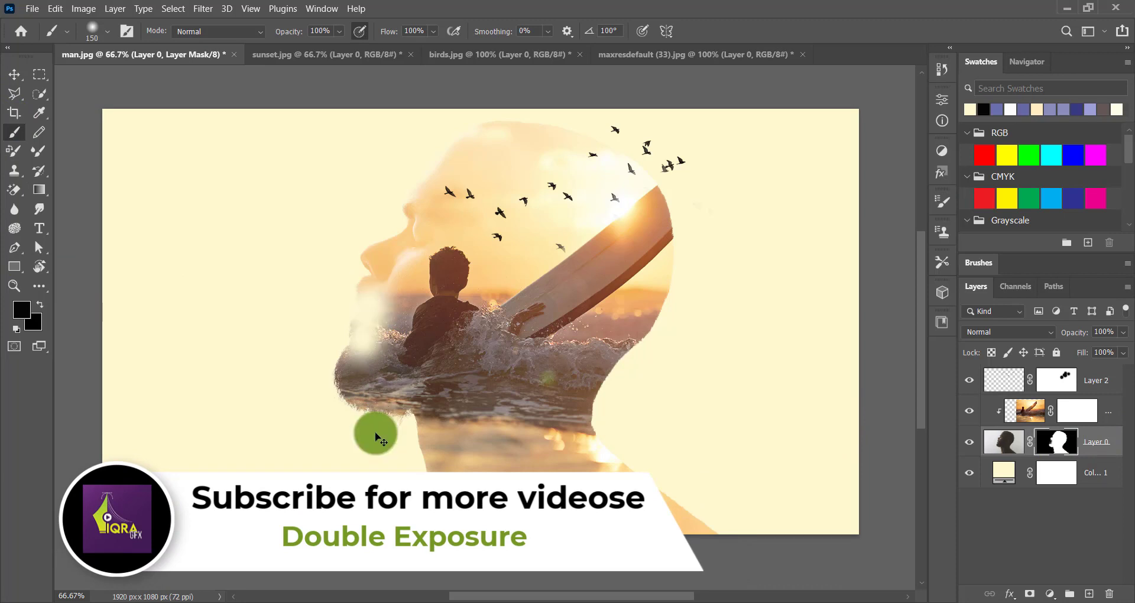
key("ctrl+z")
key("ctrl+z")
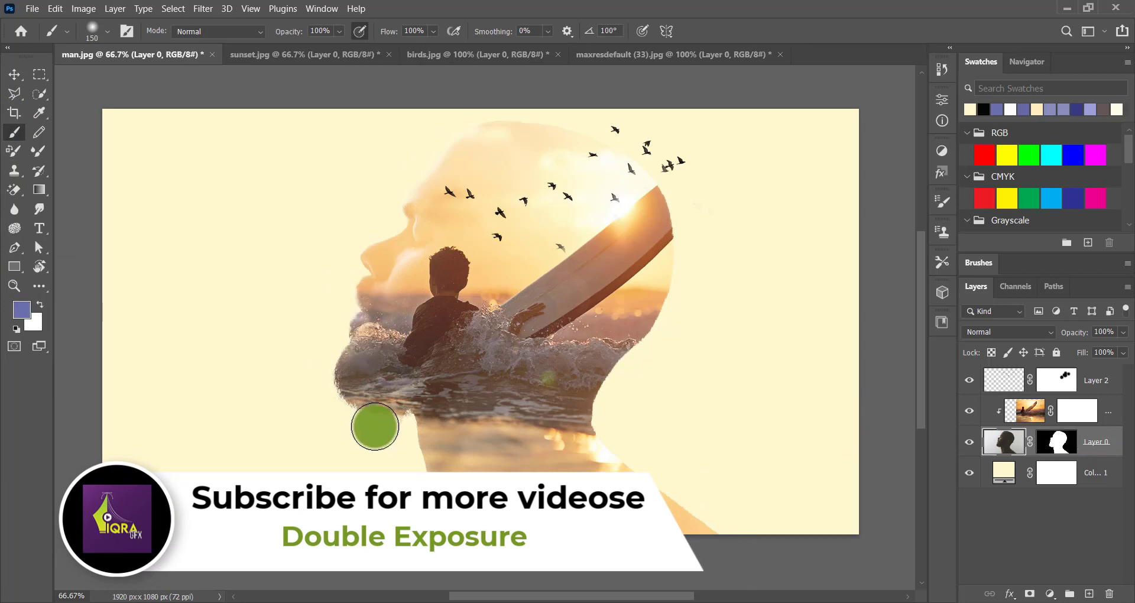
Set the foreground to black and fade the nose and chin edge on Layer 0's mask.
left_click(23, 311)
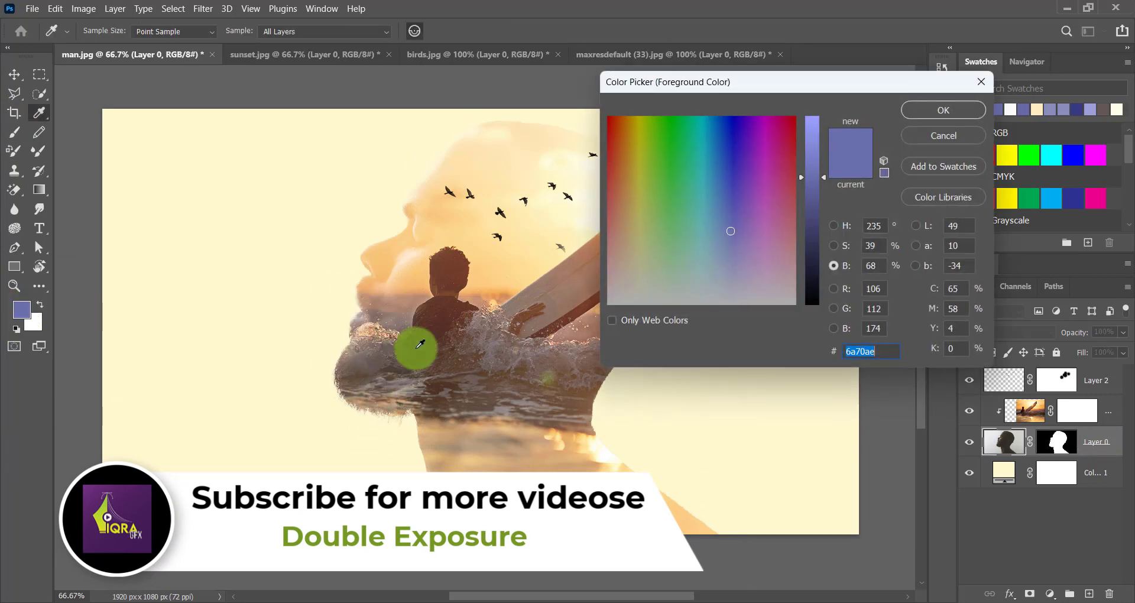
left_click(810, 293)
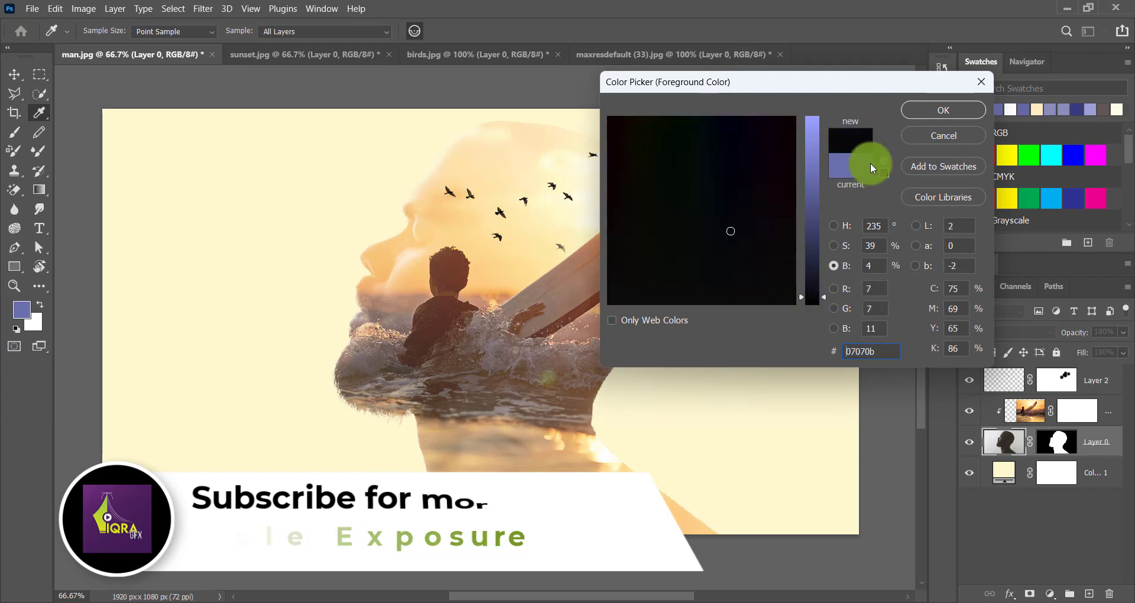
left_click(934, 110)
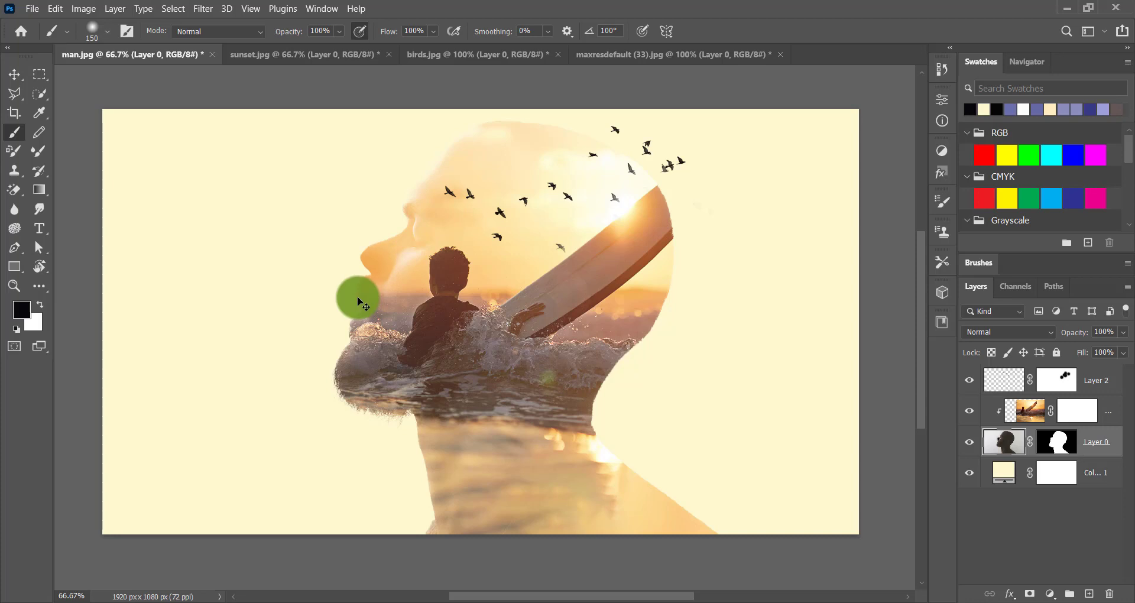
left_click(1054, 439)
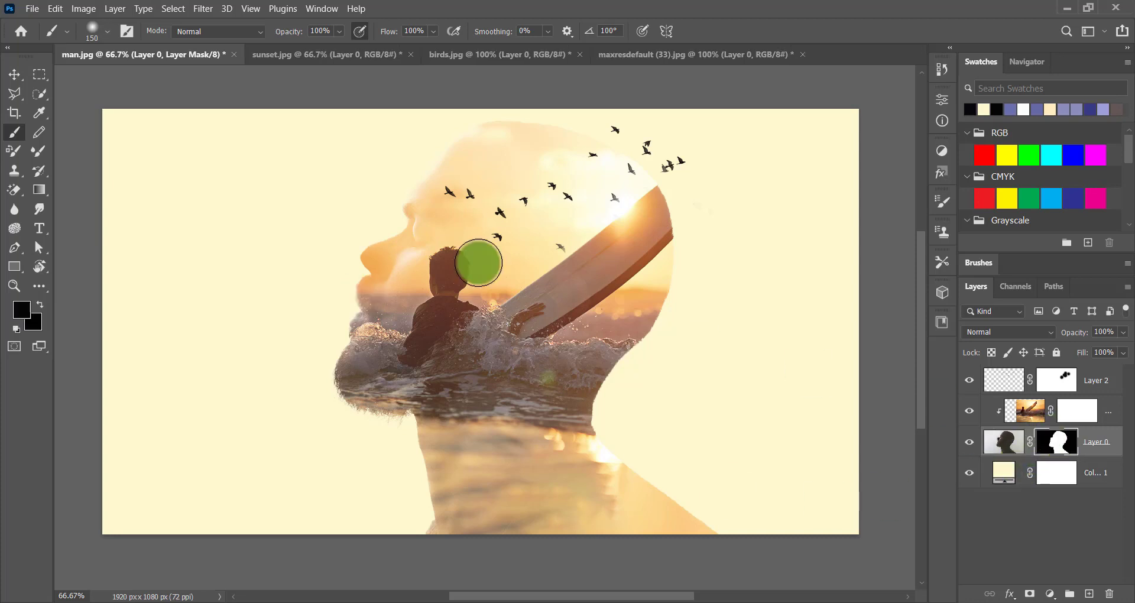
left_click_drag(366, 267, 343, 335)
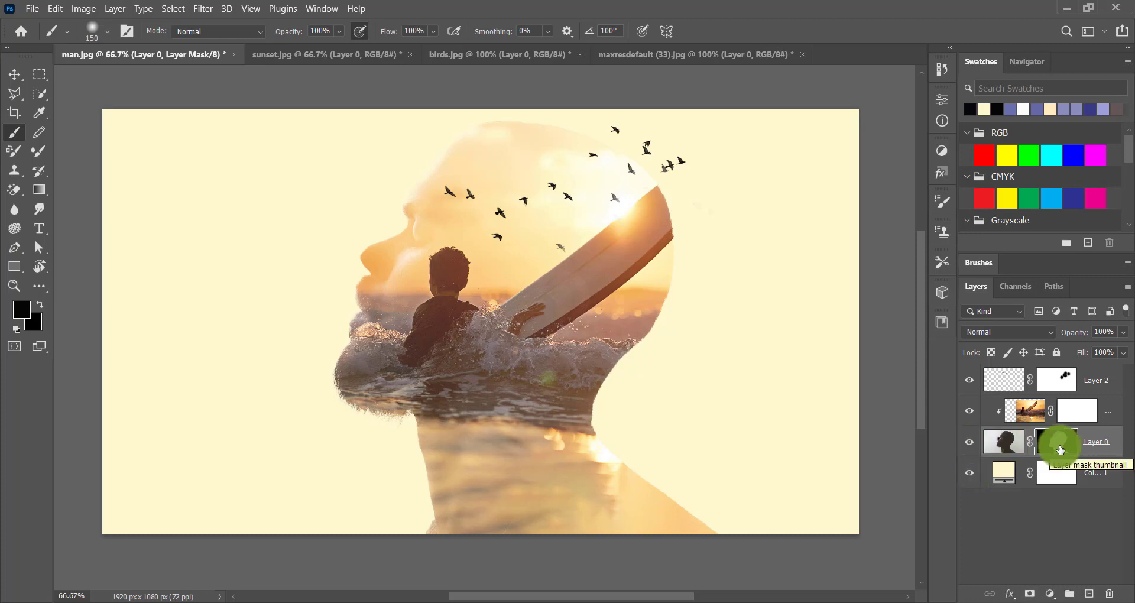
Target the sunset layer's mask and lower the brush flow to about 10%.
left_click(1103, 382)
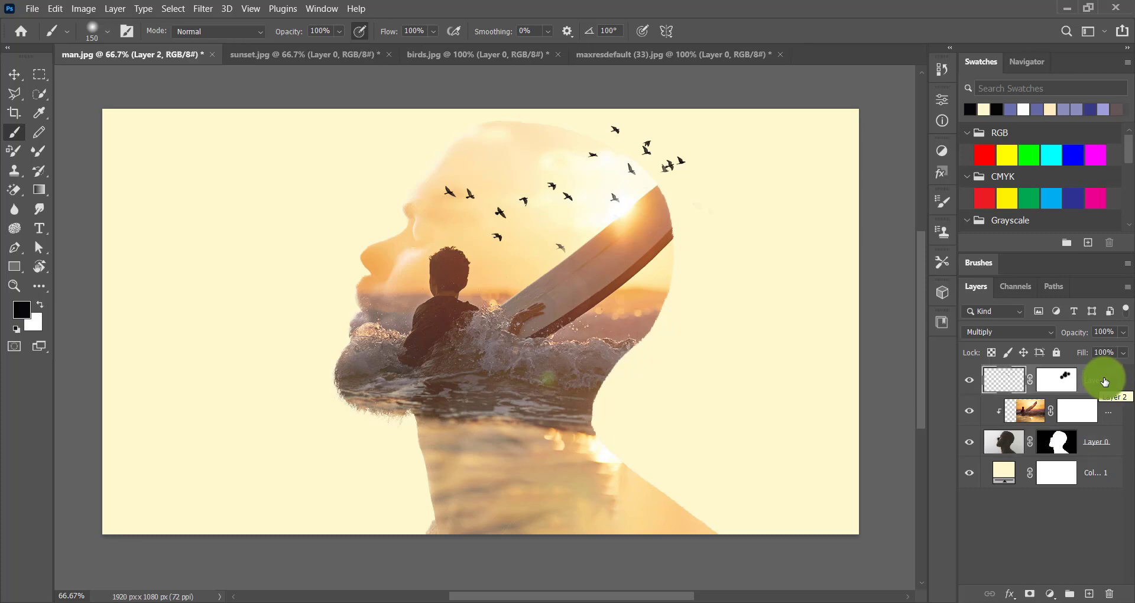
left_click(1025, 410)
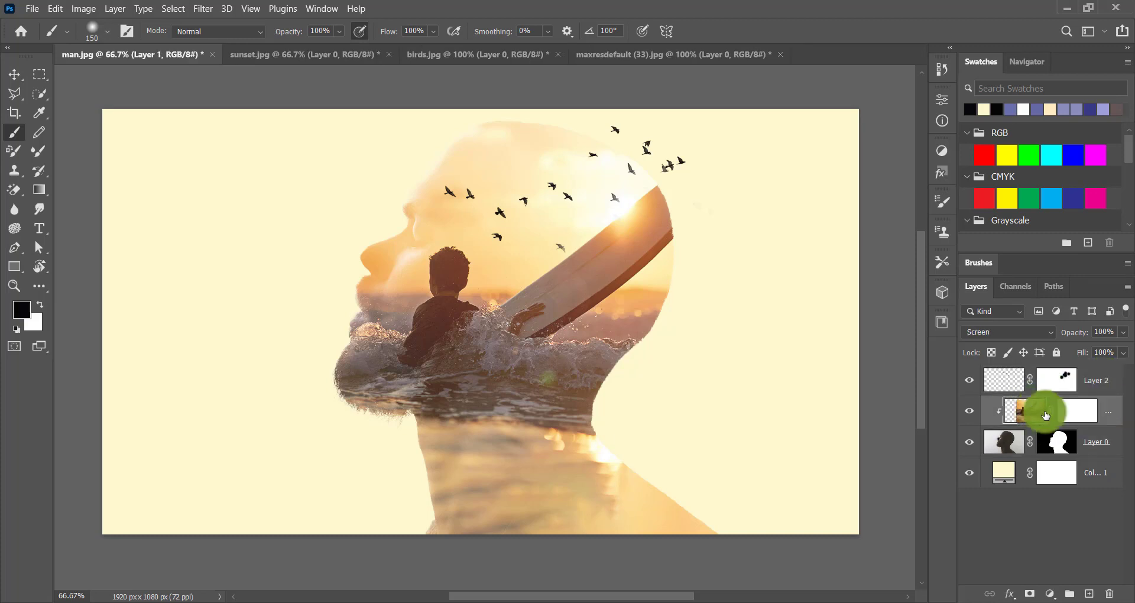
left_click(1088, 408)
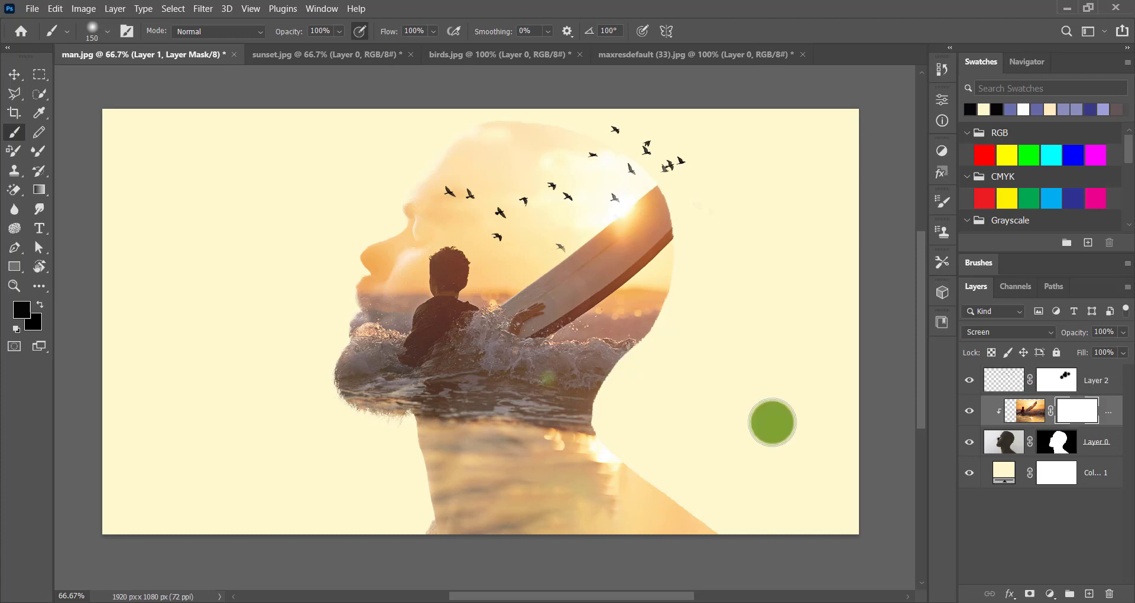
left_click(371, 251)
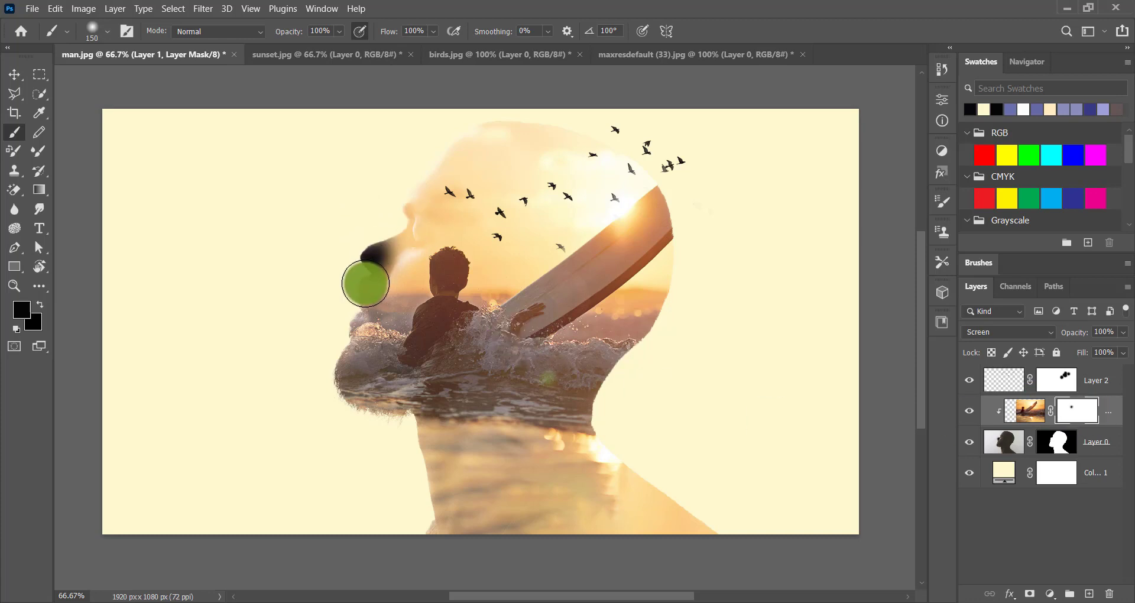
key("ctrl+z")
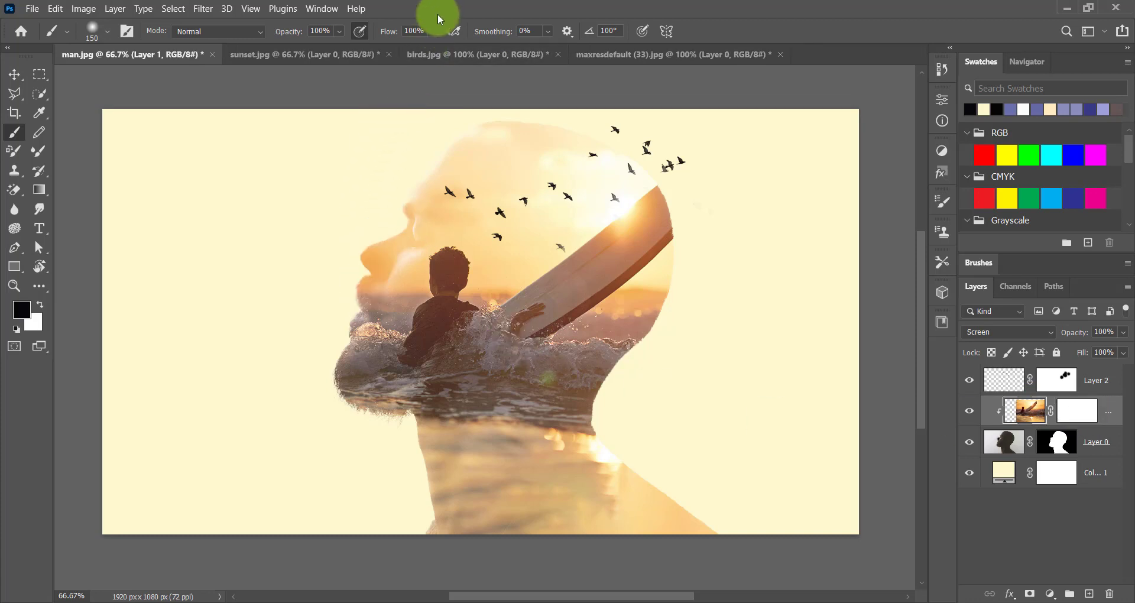
left_click(433, 34)
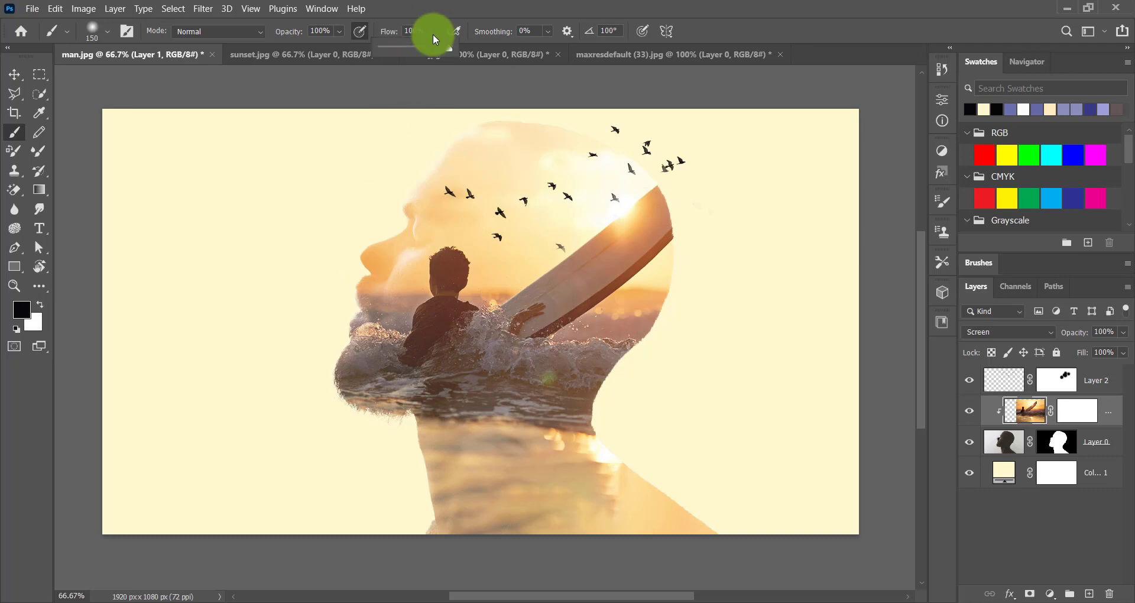
left_click(388, 47)
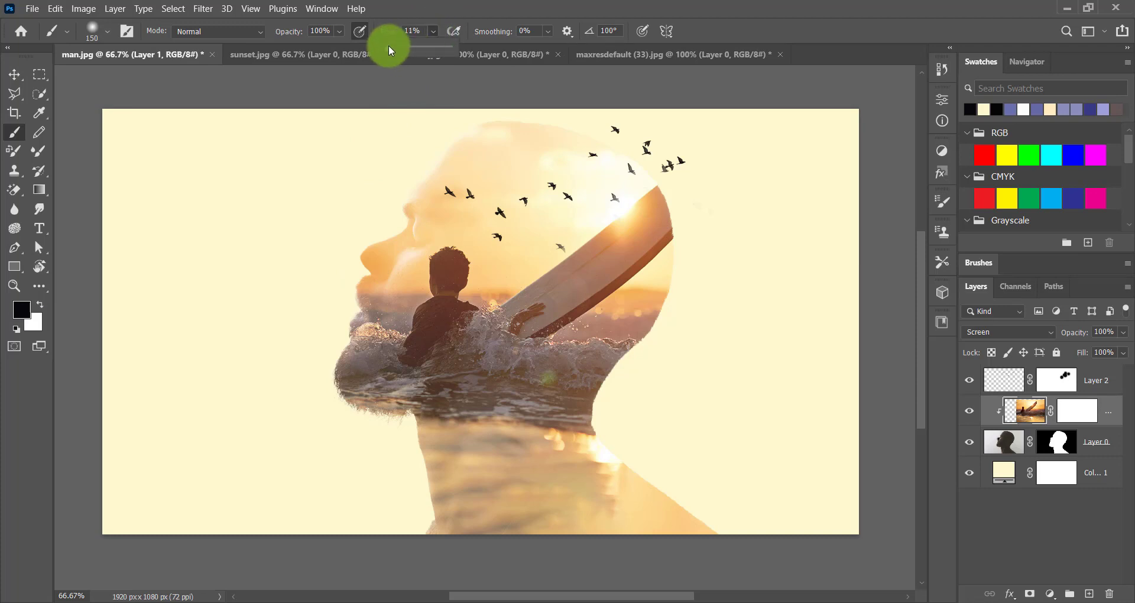
left_click_drag(393, 46, 390, 48)
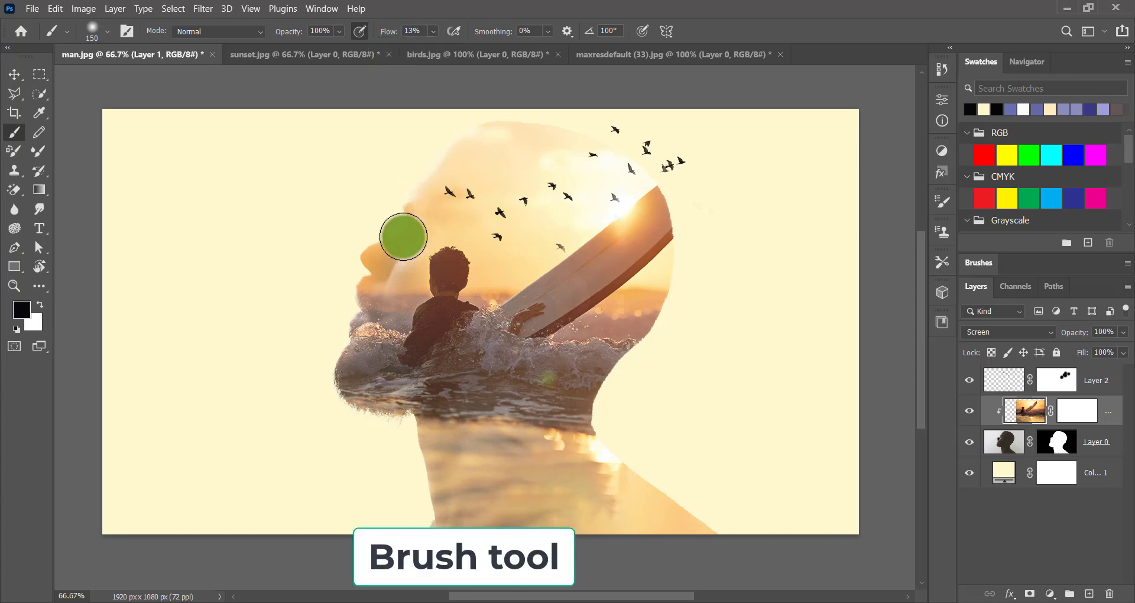
Paint the sunset out of the face profile and lower neck on Layer 1's mask.
mouse_move(434, 191)
left_mouse_down()
mouse_move(364, 301)
mouse_move(438, 187)
mouse_move(386, 298)
left_mouse_up()
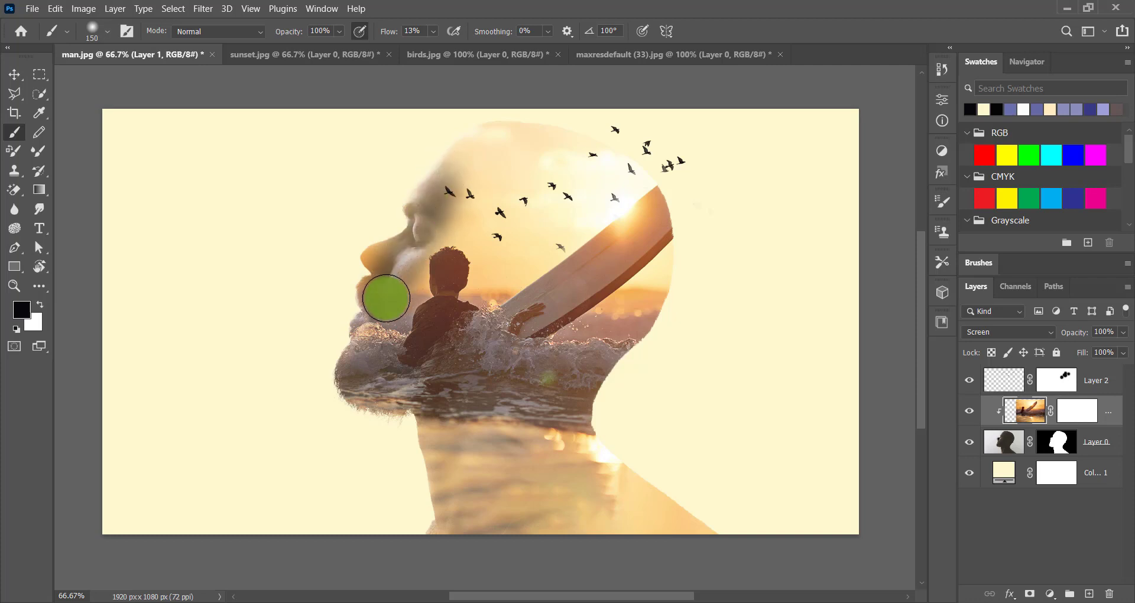
mouse_move(690, 534)
left_mouse_down()
mouse_move(534, 535)
mouse_move(682, 463)
mouse_move(611, 540)
mouse_move(692, 466)
mouse_move(702, 532)
mouse_move(633, 540)
mouse_move(595, 521)
mouse_move(629, 438)
mouse_move(463, 562)
mouse_move(593, 461)
mouse_move(630, 495)
mouse_move(563, 494)
mouse_move(666, 449)
mouse_move(580, 468)
mouse_move(509, 517)
mouse_move(608, 446)
mouse_move(484, 532)
mouse_move(740, 521)
left_mouse_up()
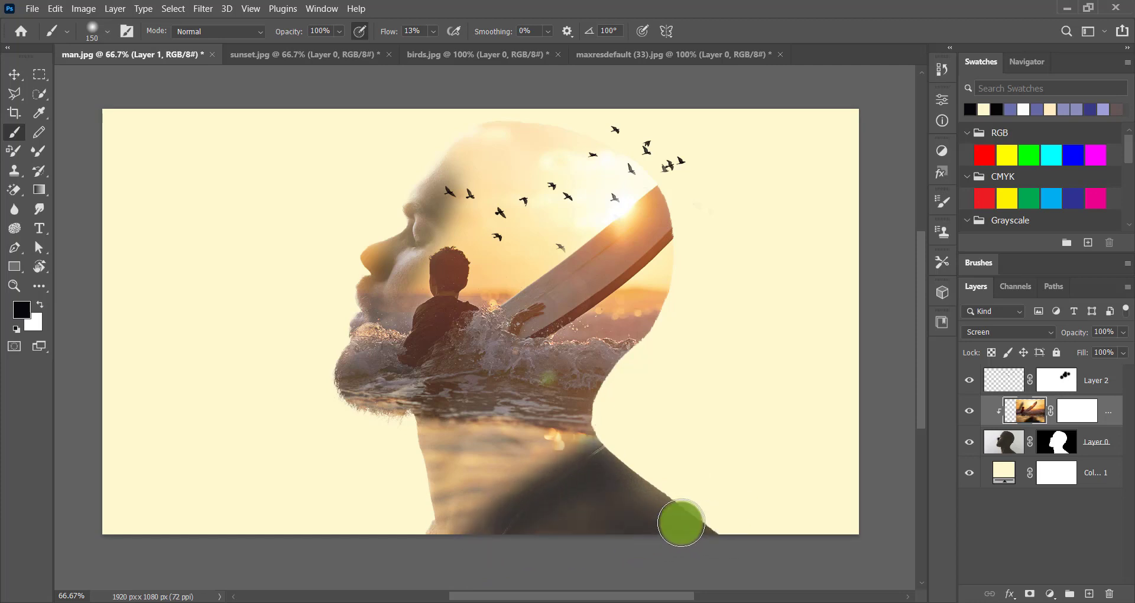
mouse_move(392, 286)
left_mouse_down()
mouse_move(347, 330)
mouse_move(375, 239)
mouse_move(365, 337)
left_mouse_up()
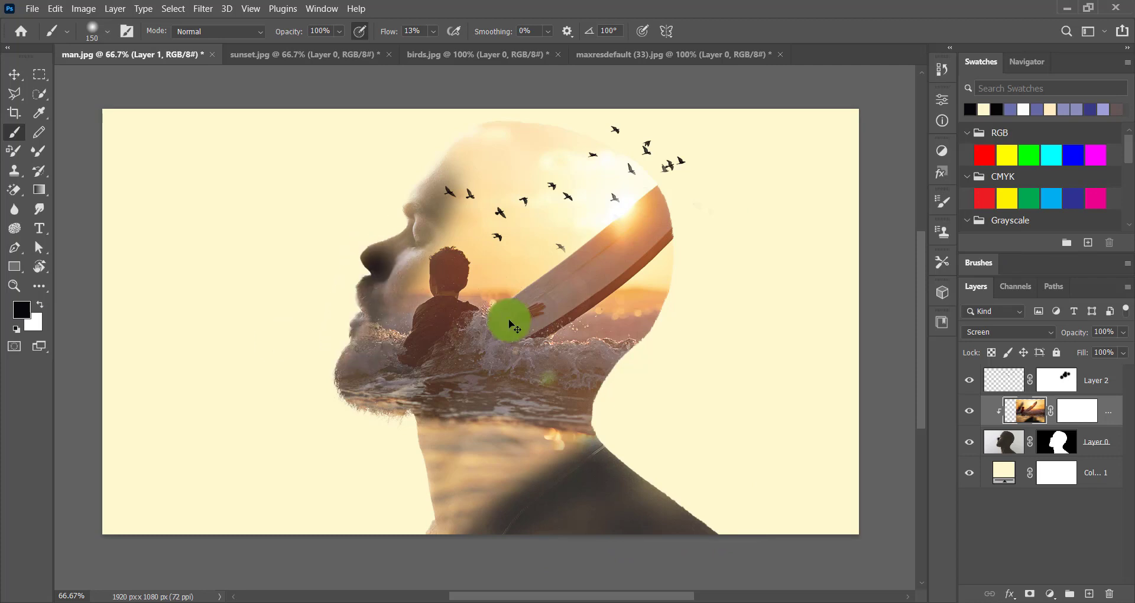
key("ctrl+z")
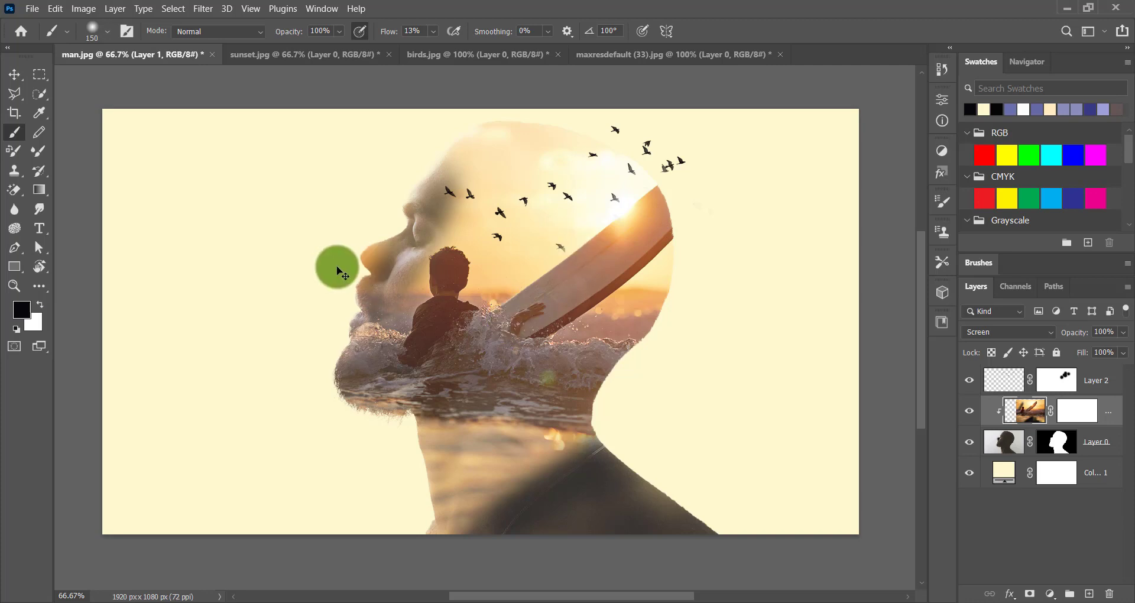
key("ctrl+z")
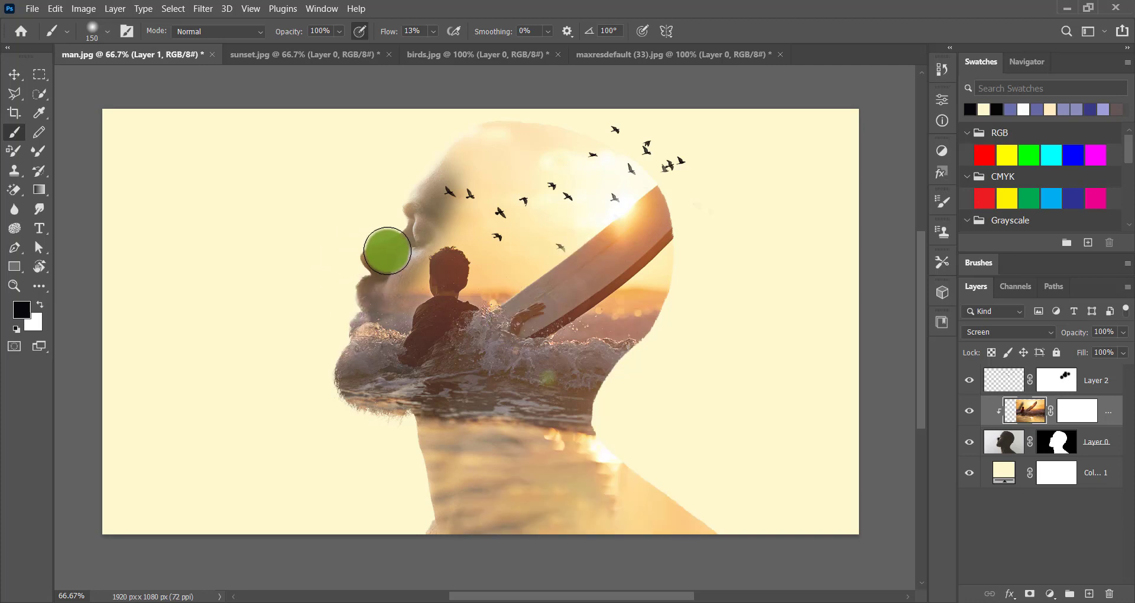
mouse_move(380, 246)
left_mouse_down()
mouse_move(359, 312)
mouse_move(398, 337)
left_mouse_up()
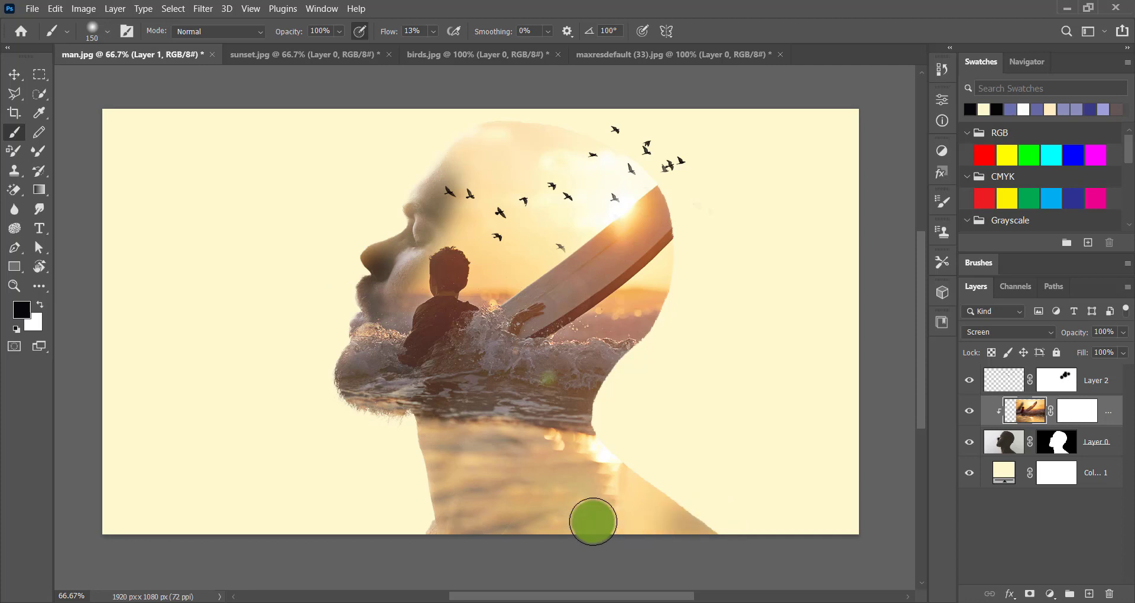
mouse_move(691, 504)
left_mouse_down()
mouse_move(595, 526)
mouse_move(548, 443)
mouse_move(695, 477)
mouse_move(743, 520)
mouse_move(499, 506)
mouse_move(461, 467)
mouse_move(601, 446)
mouse_move(495, 533)
mouse_move(445, 541)
mouse_move(728, 527)
mouse_move(646, 474)
mouse_move(601, 462)
mouse_move(522, 496)
left_mouse_up()
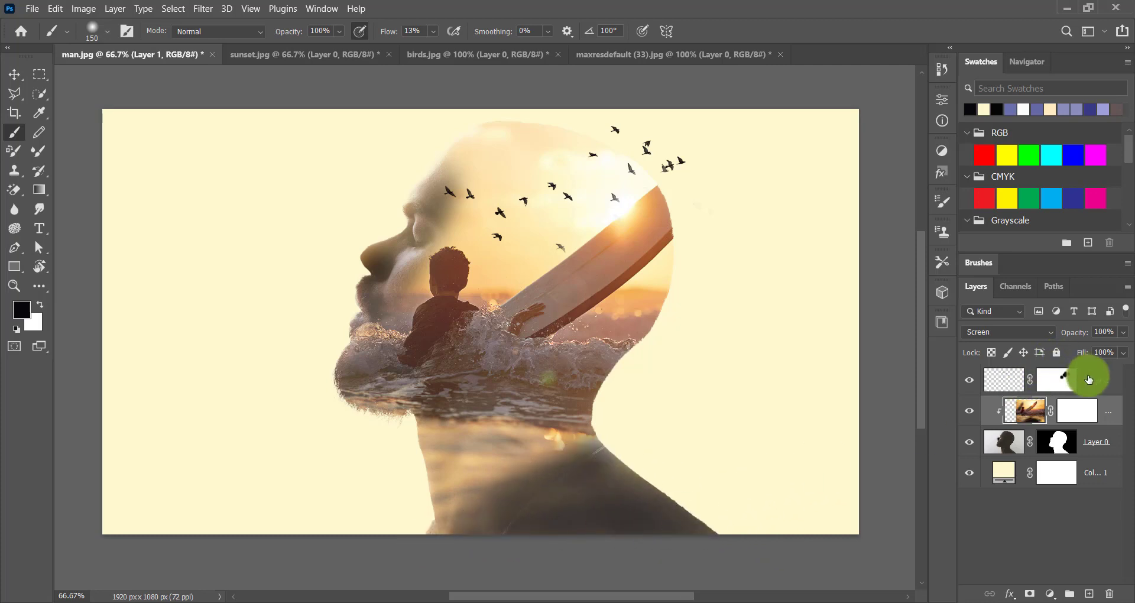
Stamp all visible layers into a new Layer 3 and convert it to a smart object.
left_click(1090, 379)
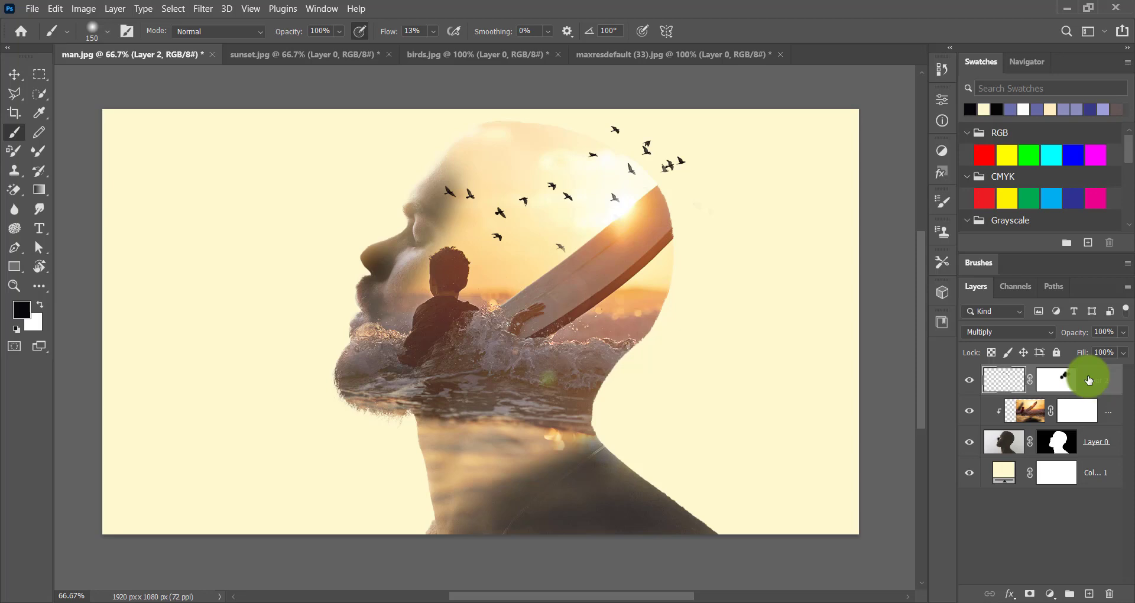
key("ctrl+alt+shift+e")
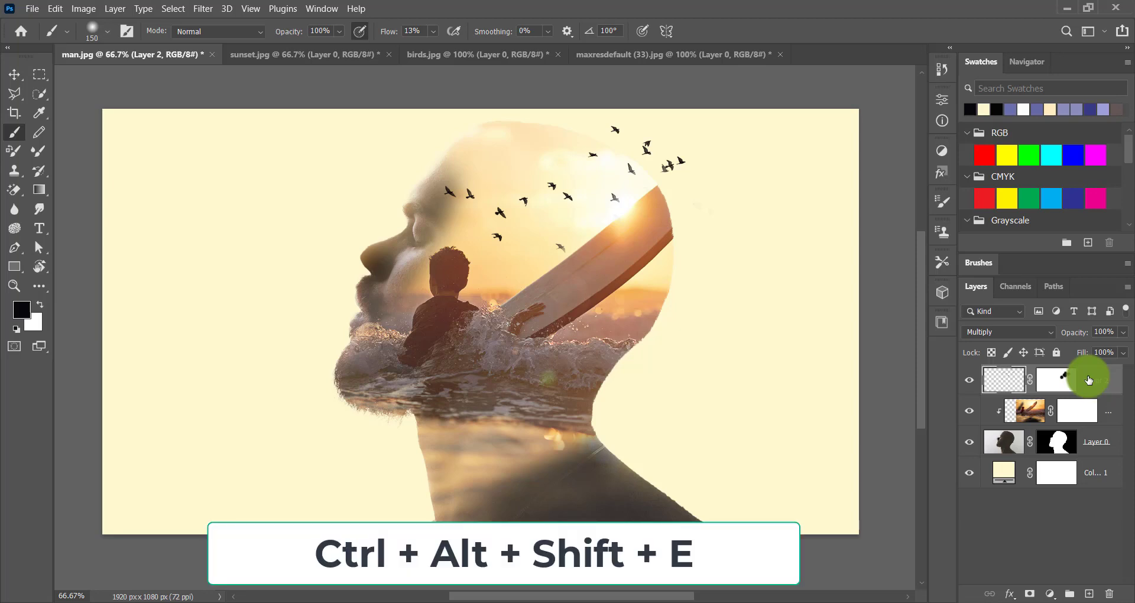
key("ctrl+alt+shift+e")
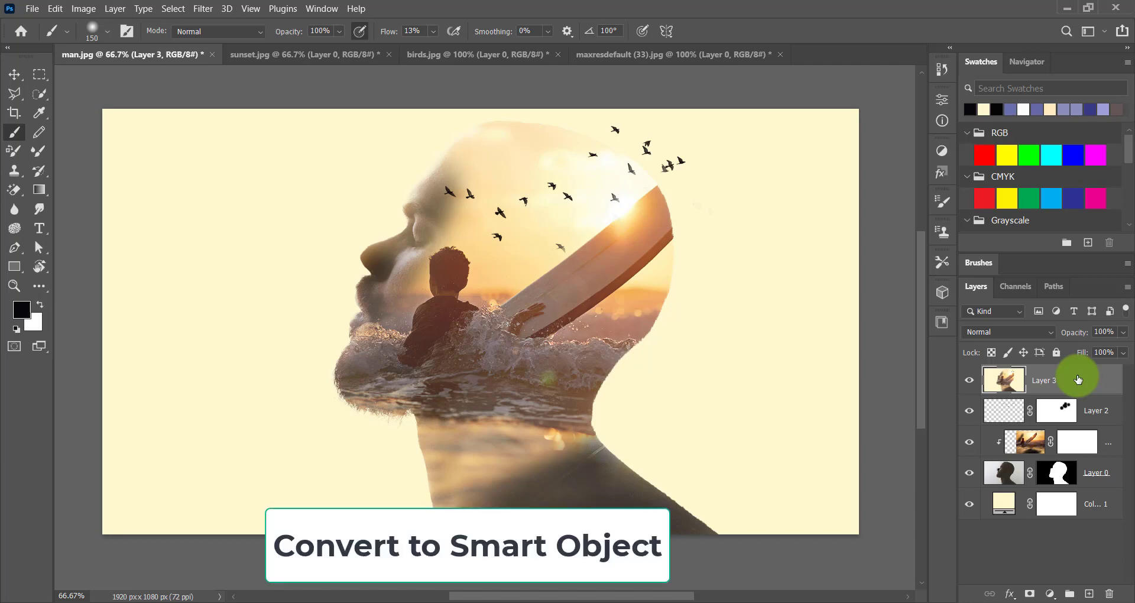
right_click(1078, 380)
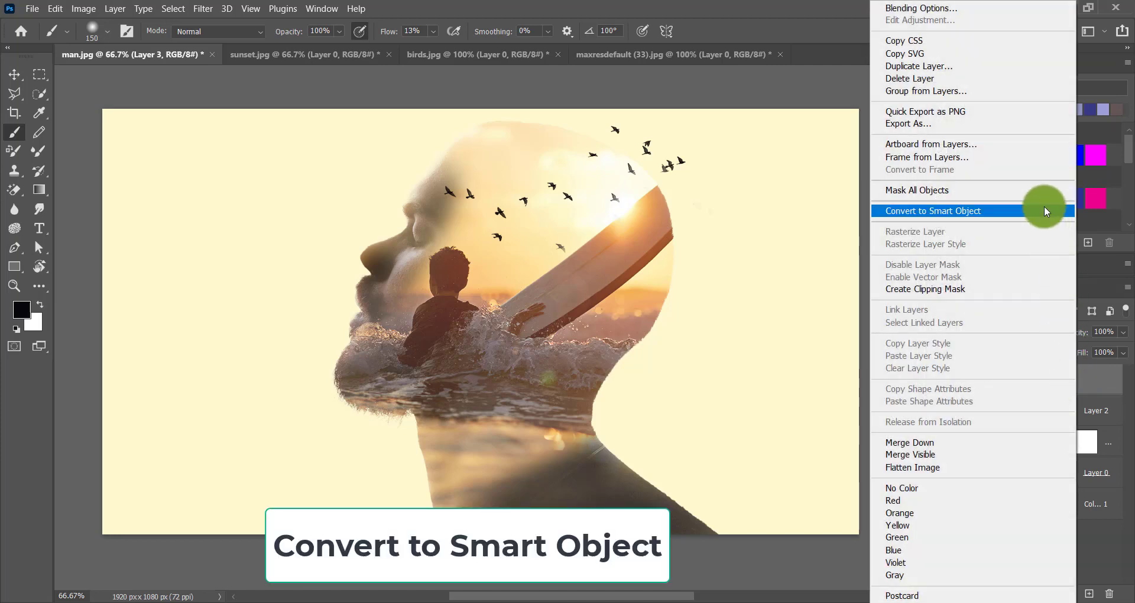
left_click(1047, 212)
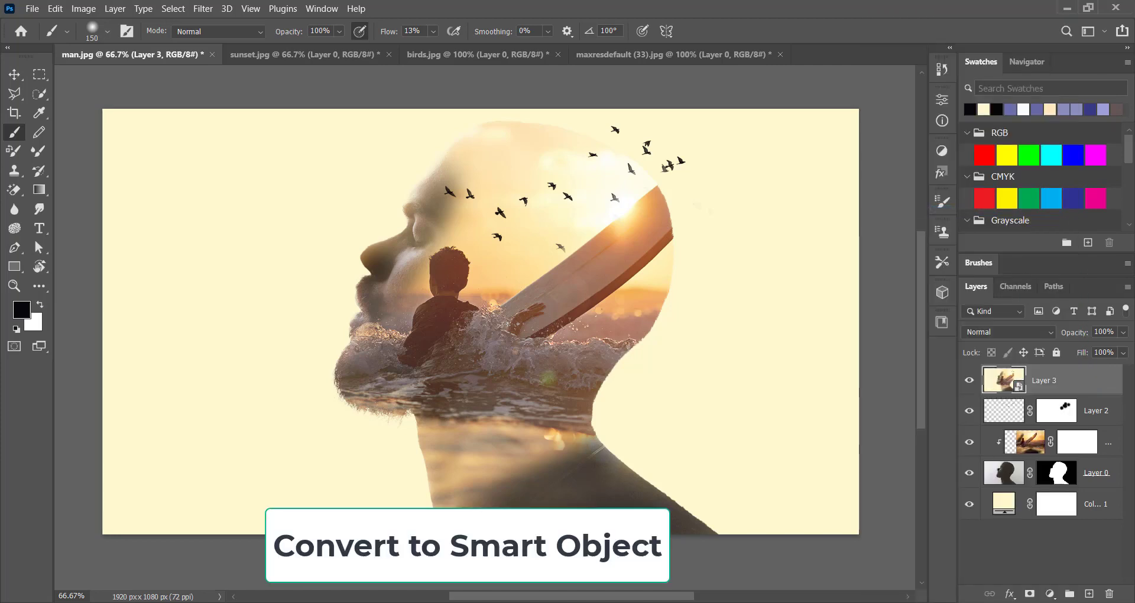
left_click(201, 9)
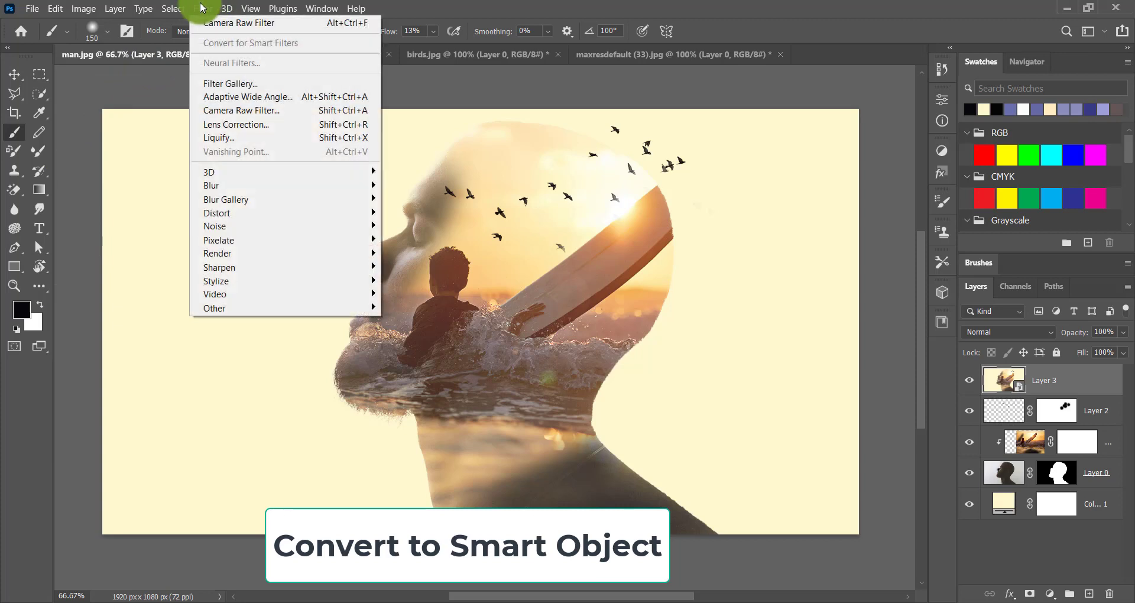
Open Camera Raw Filter on Layer 3 and cool the Temperature to -34.
left_click(297, 110)
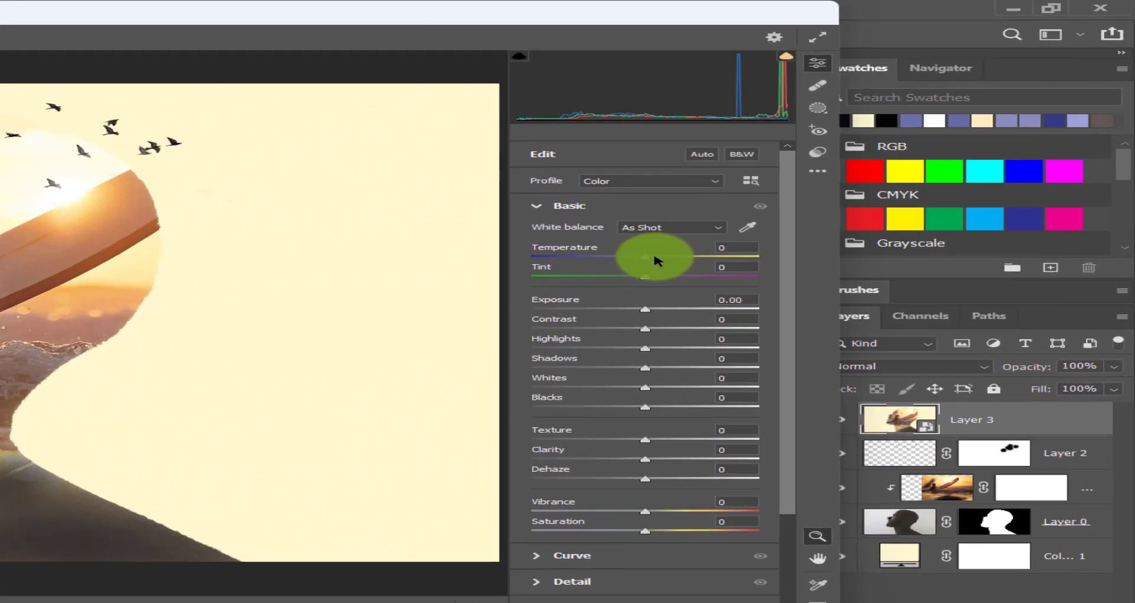
left_click_drag(863, 233, 861, 233)
mouse_move(550, 262)
left_mouse_down()
mouse_move(533, 262)
mouse_move(531, 241)
left_mouse_up()
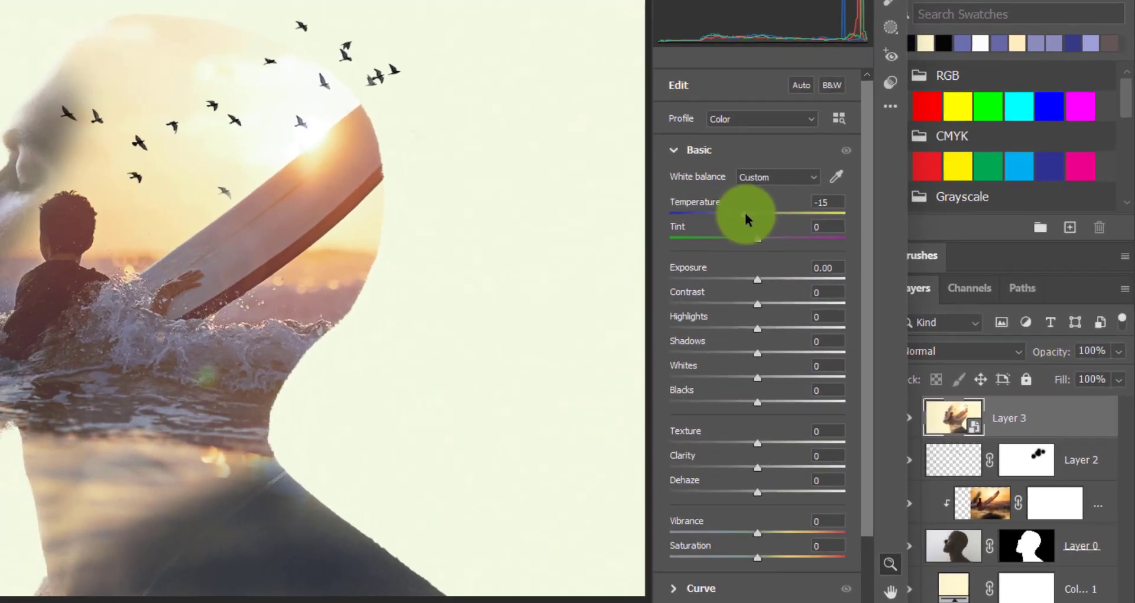
left_click_drag(738, 211, 733, 214)
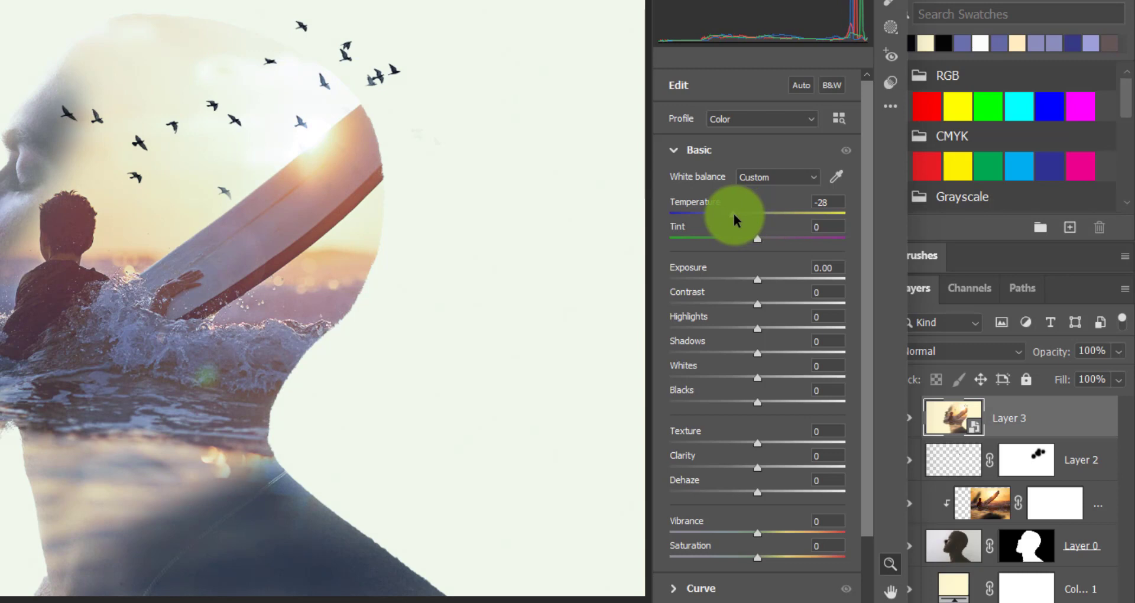
left_click_drag(733, 214, 729, 211)
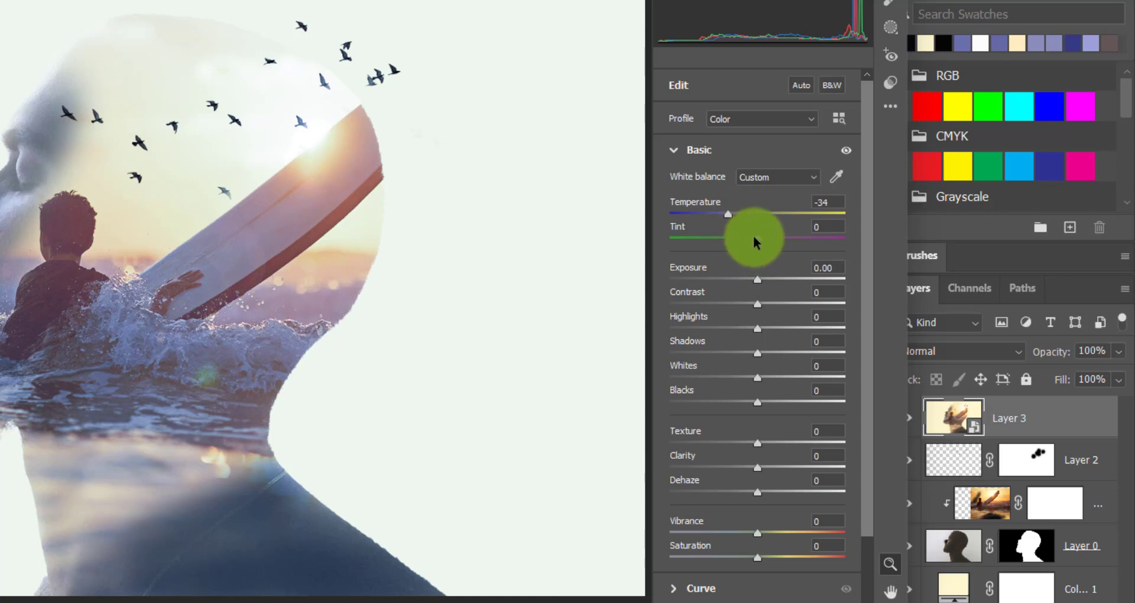
Set the Camera Raw Tint to +12.
mouse_move(754, 236)
left_mouse_down()
mouse_move(778, 239)
mouse_move(766, 240)
left_mouse_up()
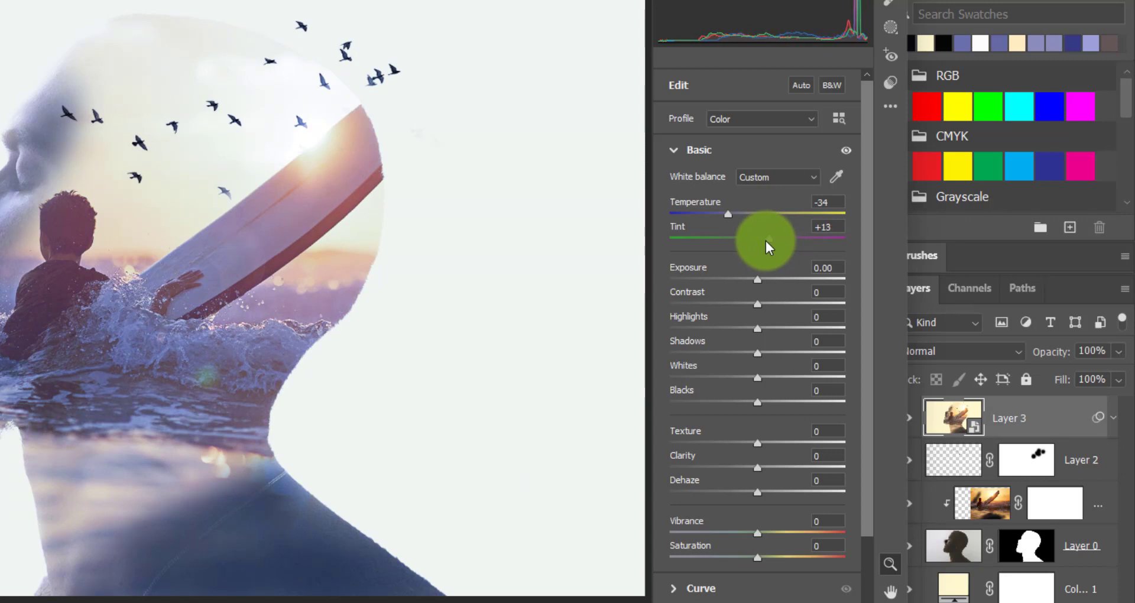
left_click_drag(766, 241, 771, 235)
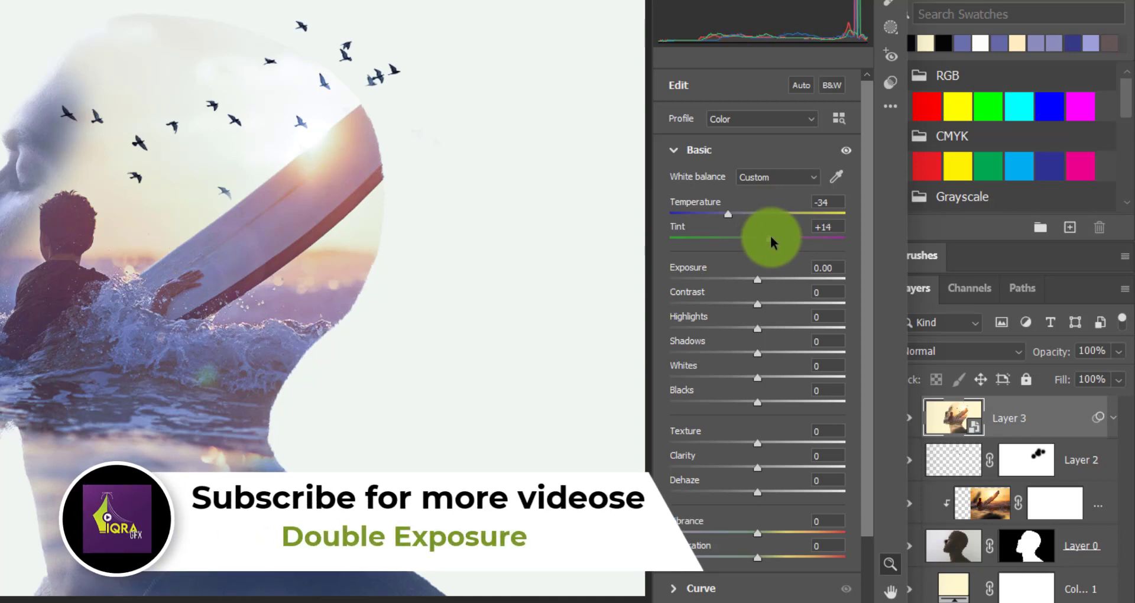
left_click_drag(771, 235, 768, 235)
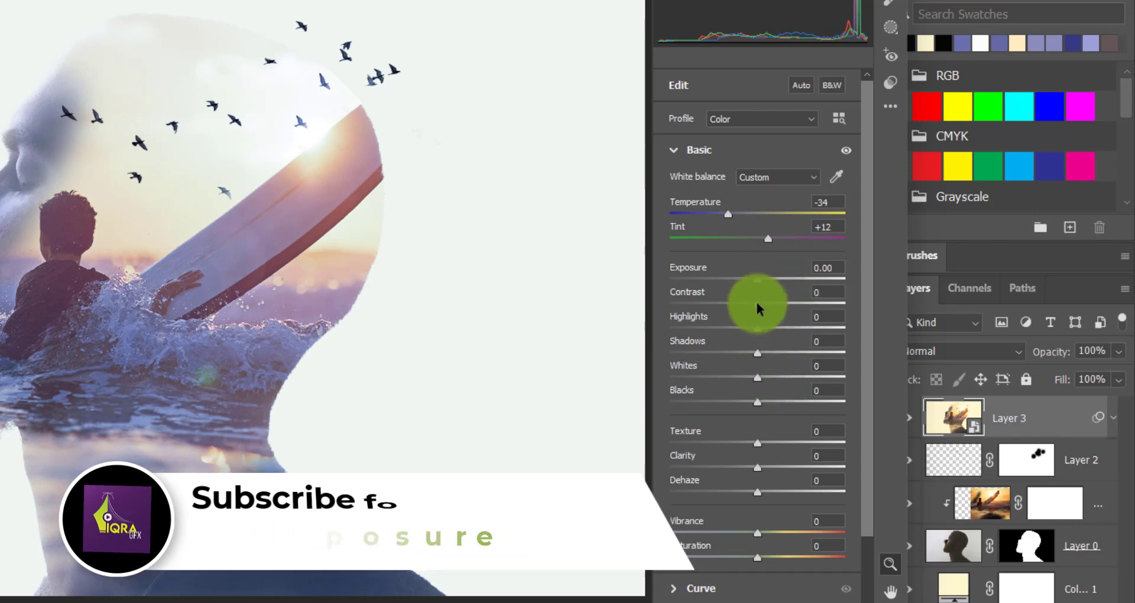
Adjust Layer 3's Camera Raw Basic tones to Contrast +5, Highlights +16, Shadows +9, Blacks -18.
left_click_drag(757, 303, 762, 306)
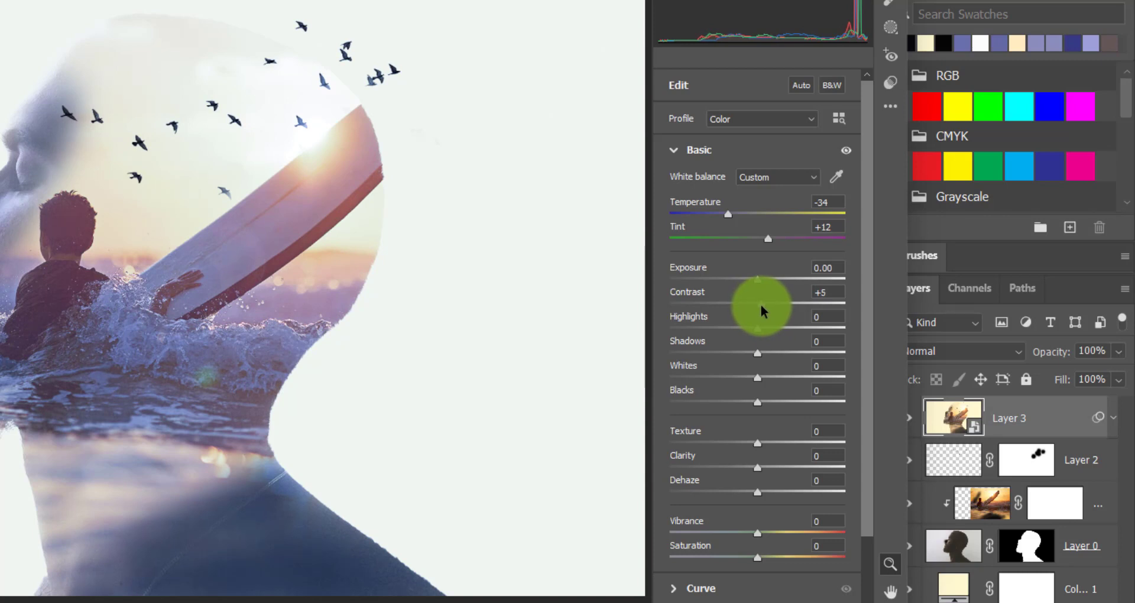
left_click_drag(762, 308, 763, 334)
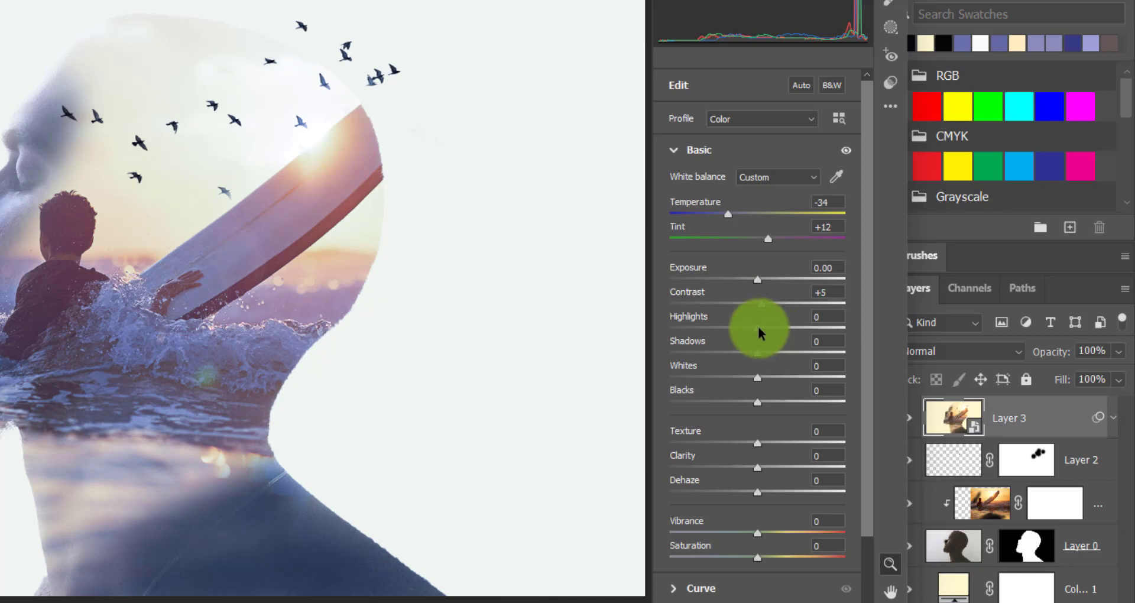
left_click_drag(763, 334, 762, 357)
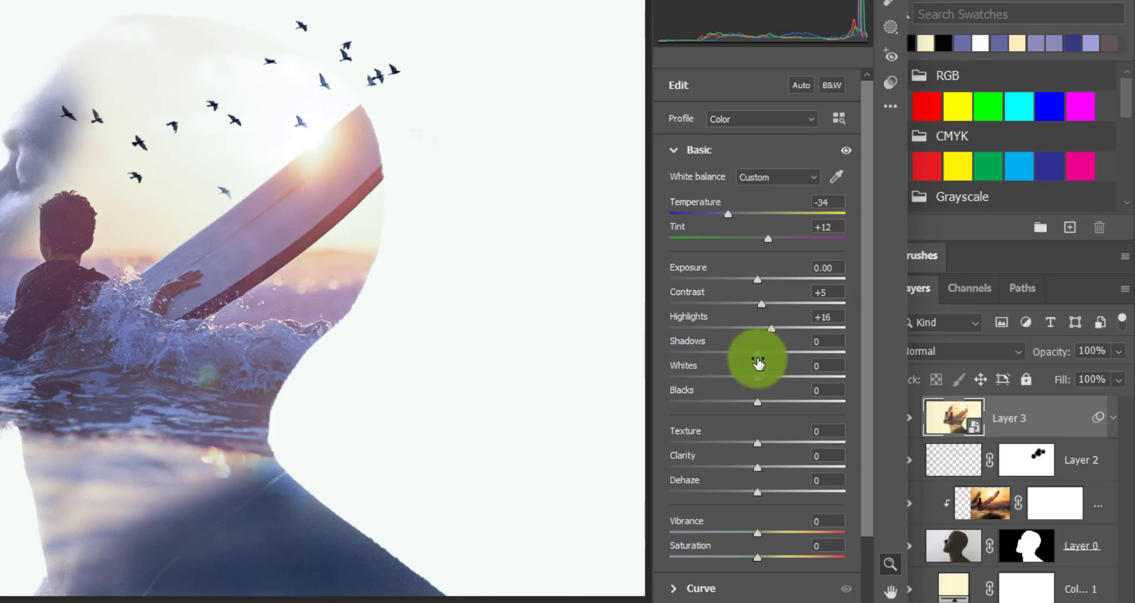
left_click_drag(762, 356, 767, 359)
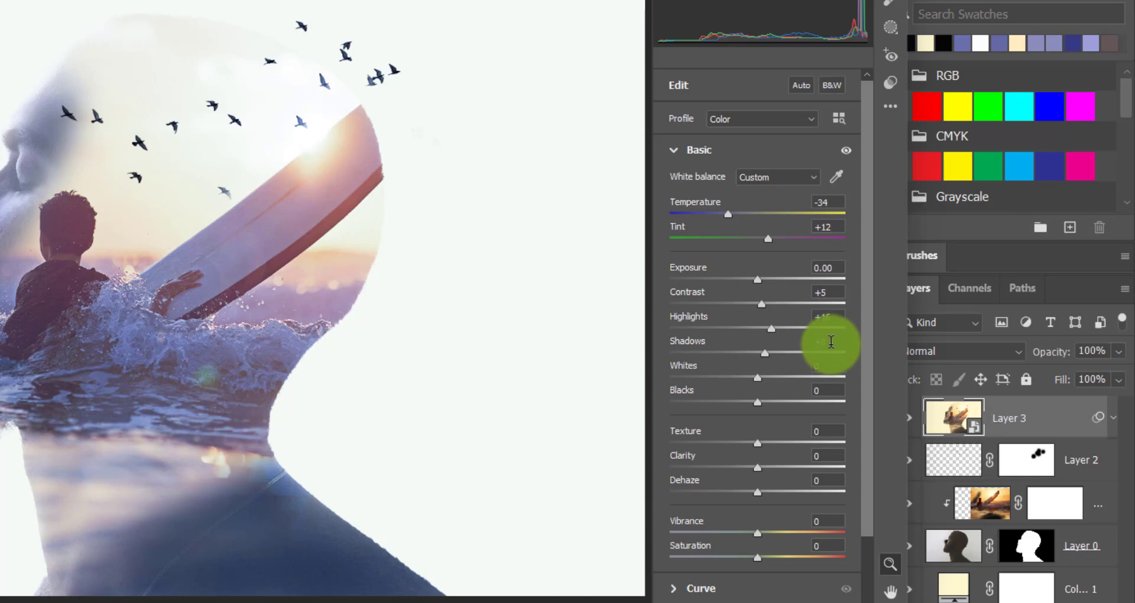
type("0")
type("10")
key("Down")
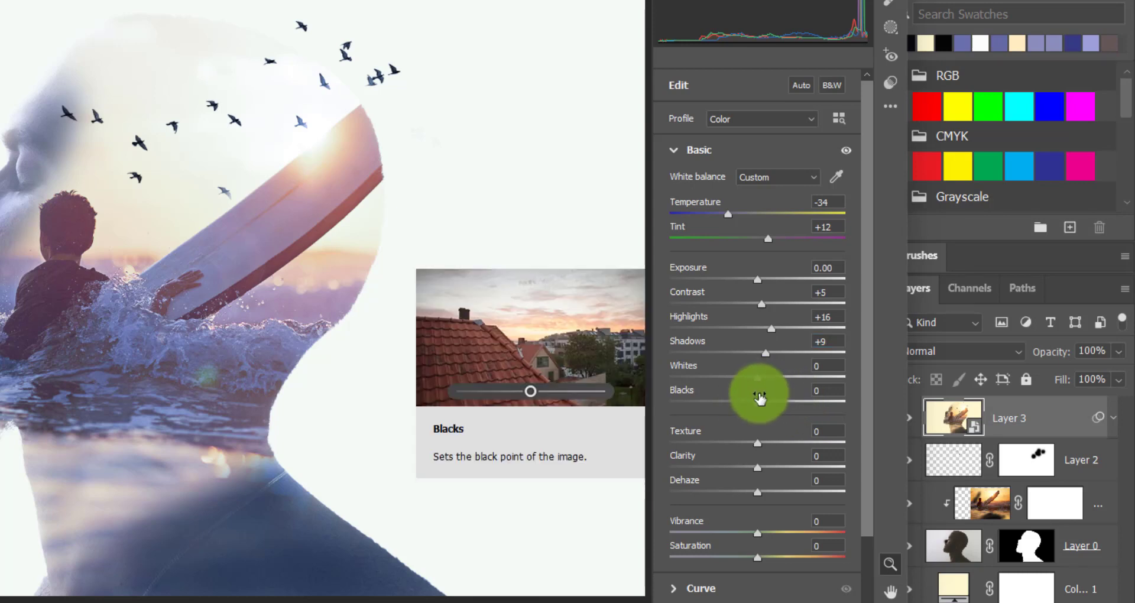
left_click_drag(757, 407, 742, 413)
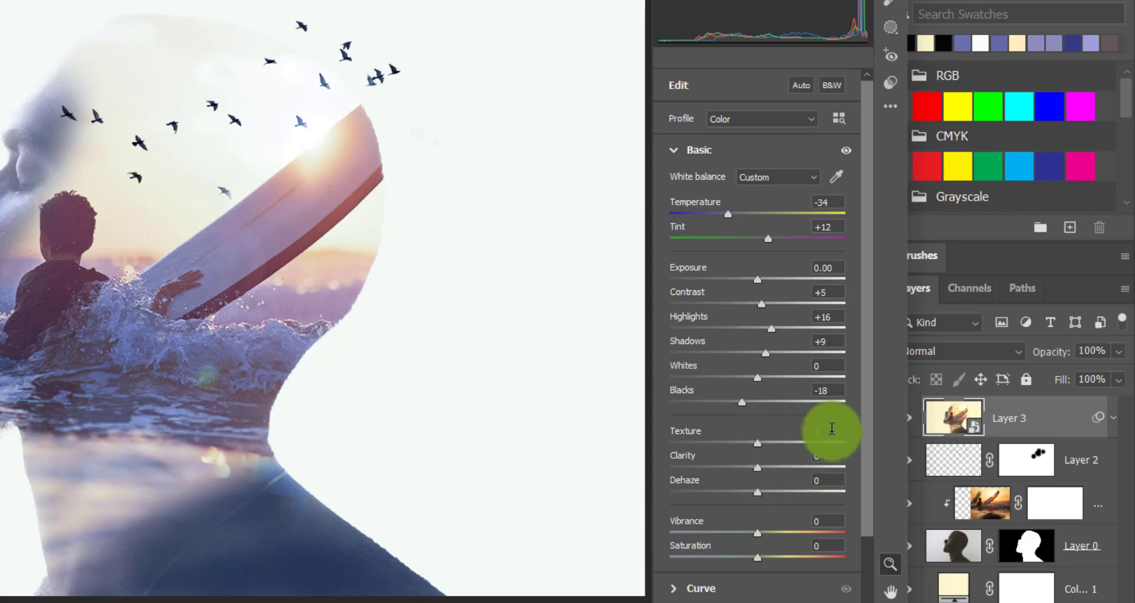
Raise Camera Raw Texture to +27, Clarity to +16 and Dehaze to +12.
key("shift")
key("Up")
key("Up")
key("shift+Up")
key("shift+Up")
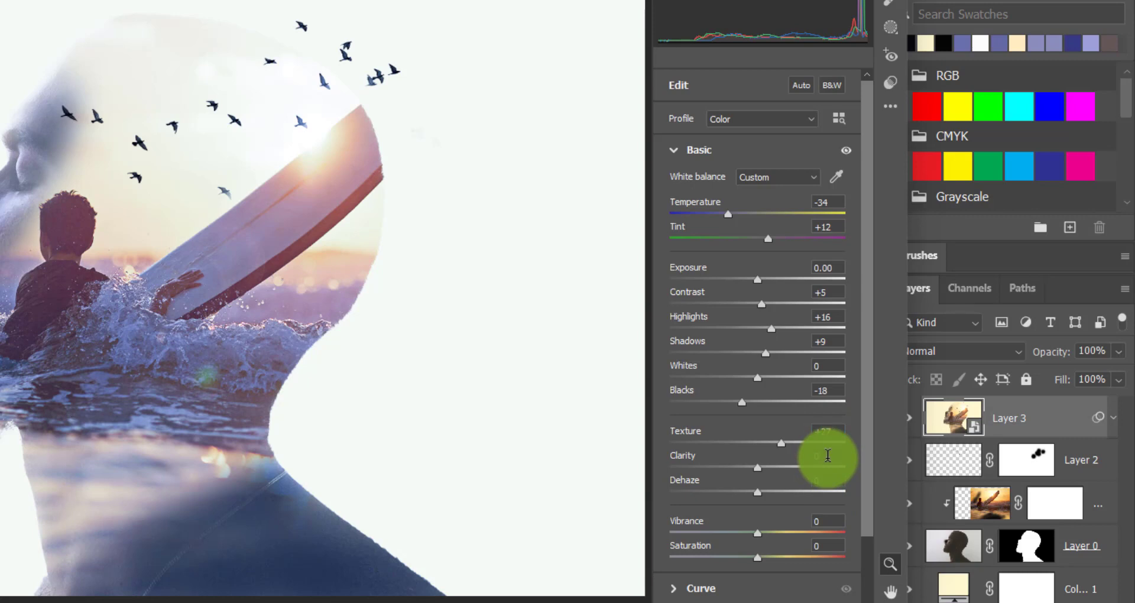
key("shift")
type("16")
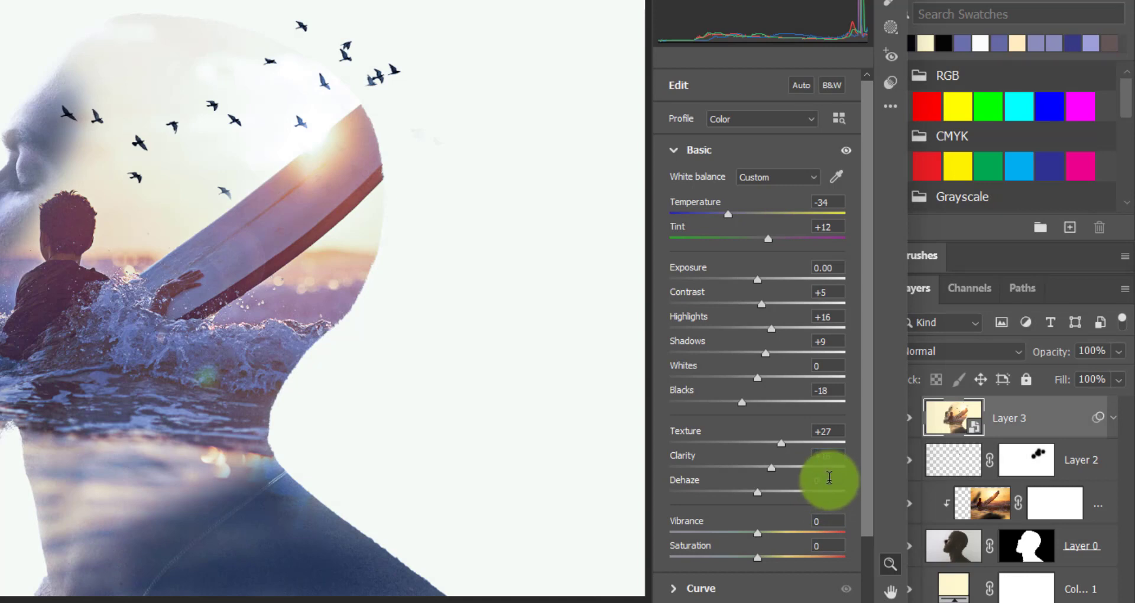
type("-")
key("Return")
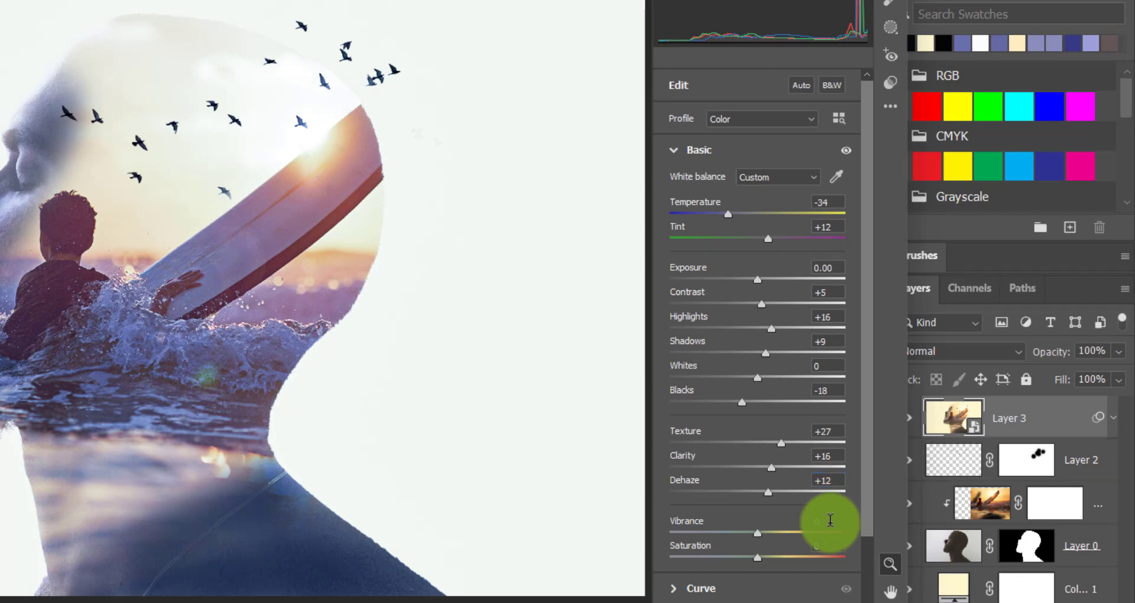
Set Vibrance +2 and Saturation +21, then apply the Camera Raw filter to Layer 3.
type("+2")
key("Return")
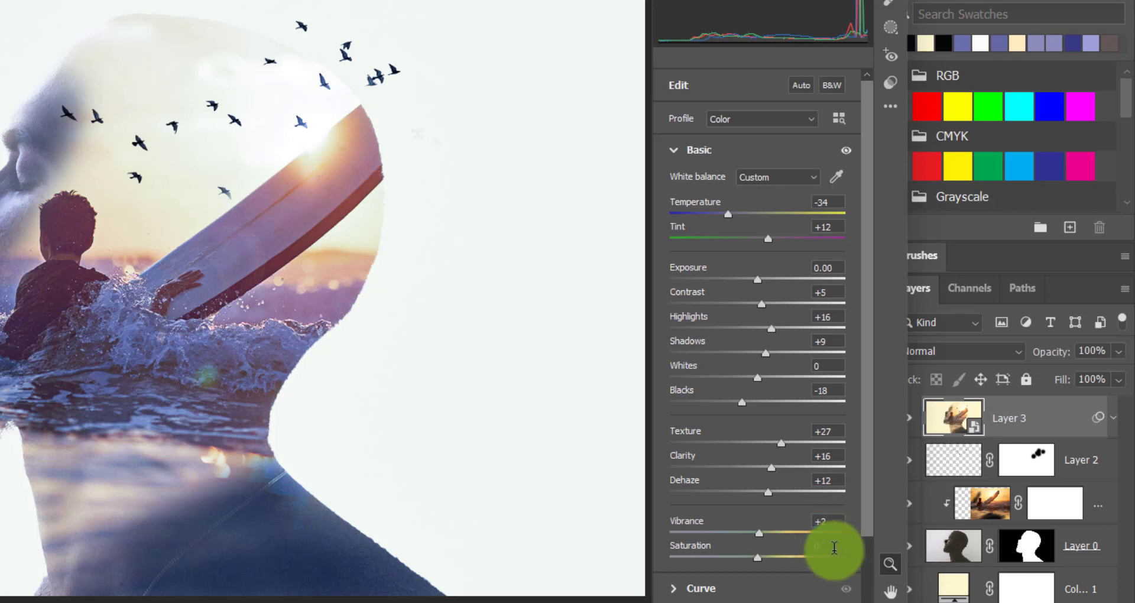
type("+21")
left_click(834, 548)
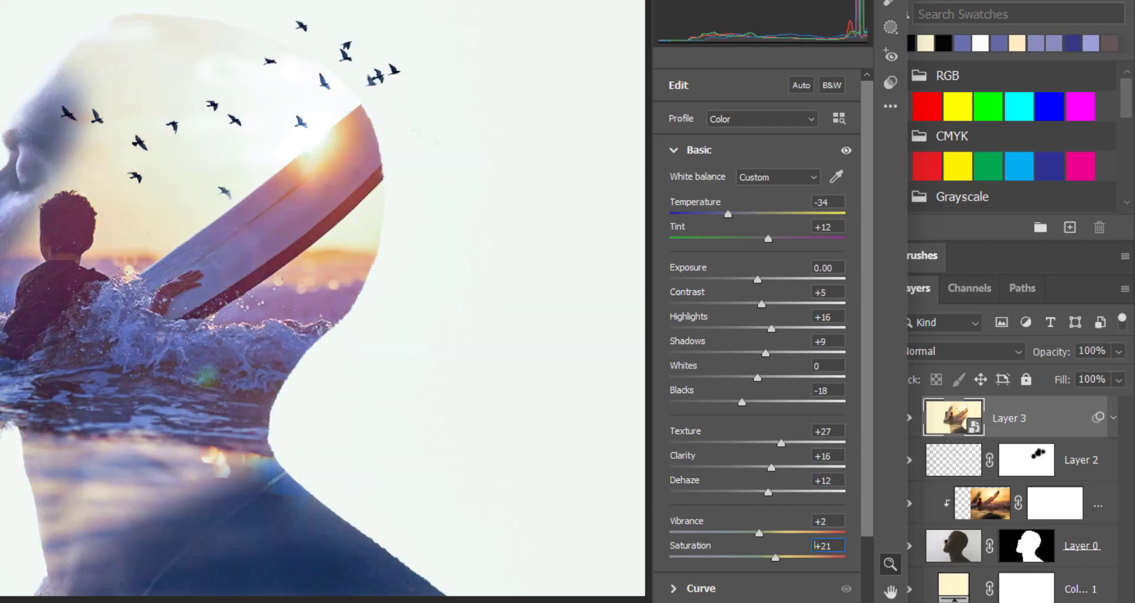
key("Return")
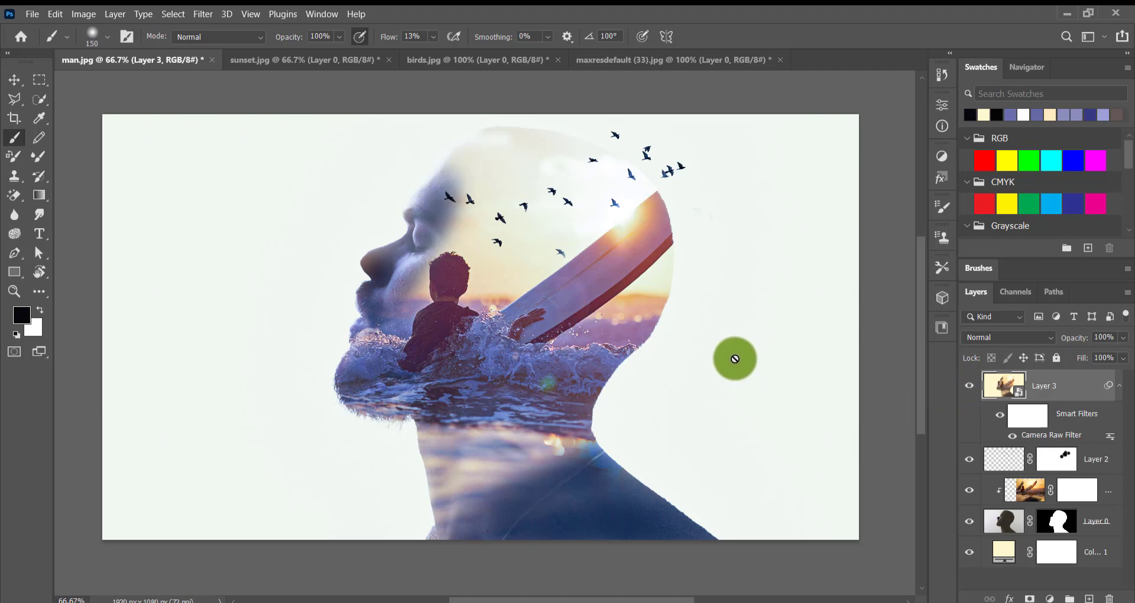
left_click(9, 78)
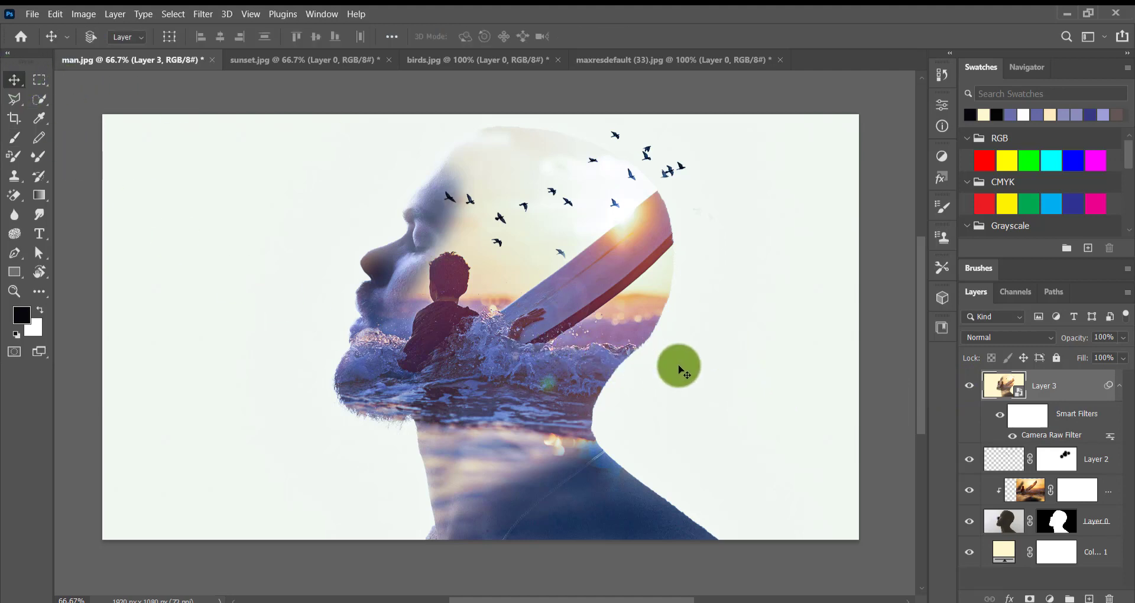
scroll(680, 369, "down", 1)
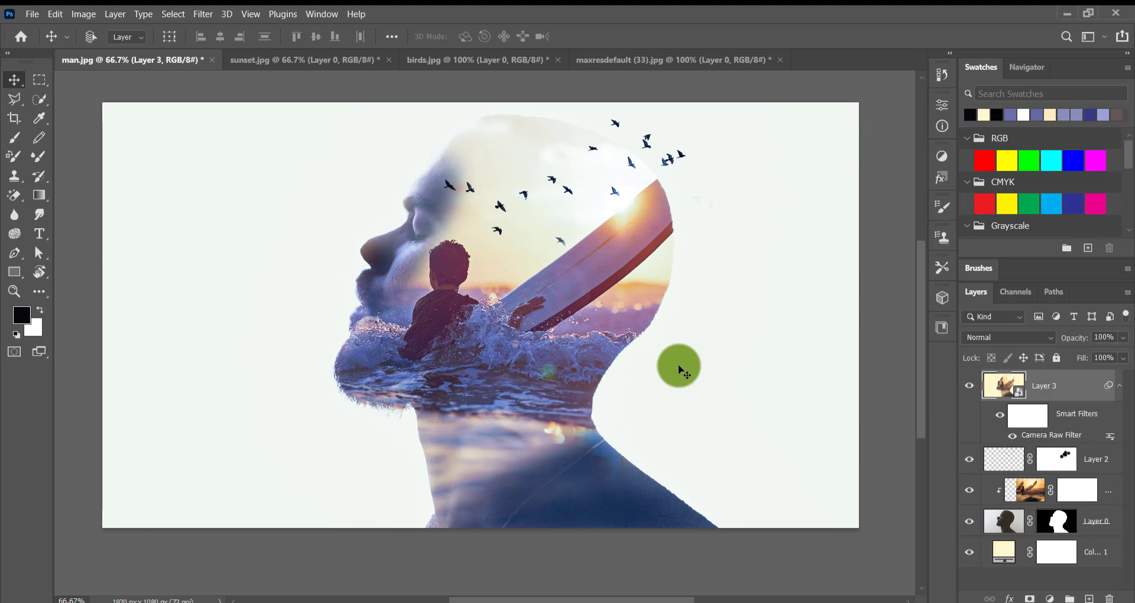